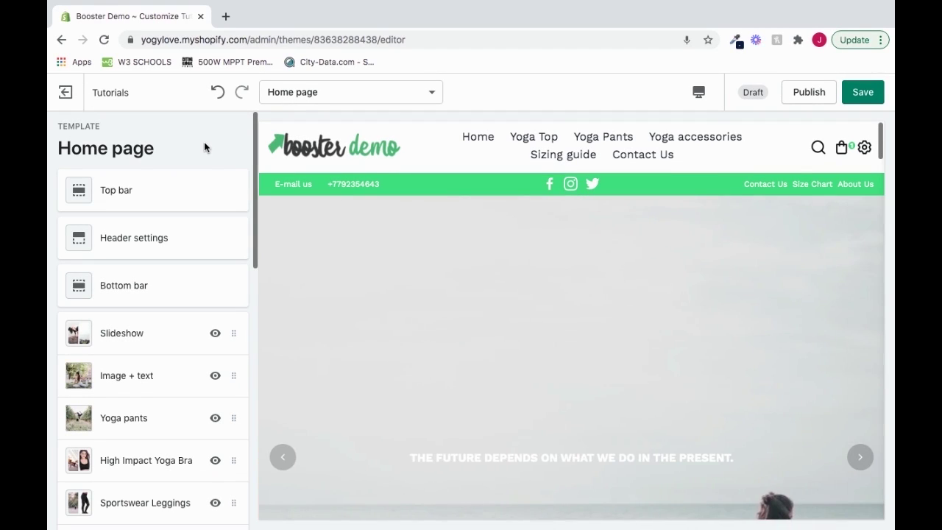
# Step: Switch to the Collections list page template and open its Title banner settings
pyautogui.click(370, 92)
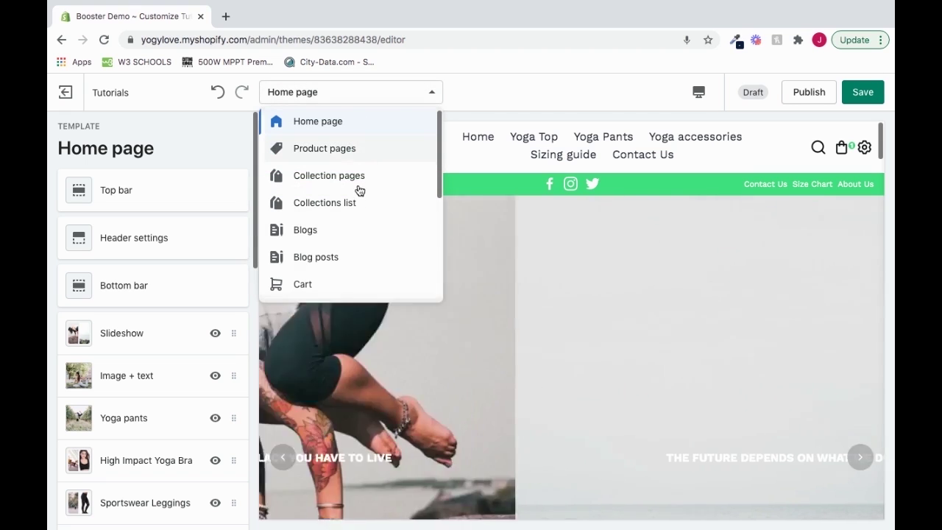
pyautogui.click(364, 203)
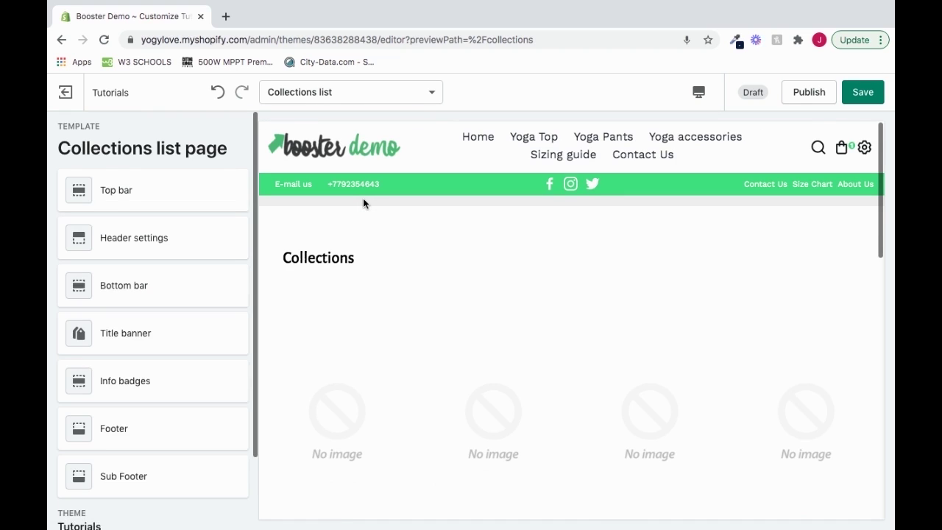
pyautogui.click(179, 336)
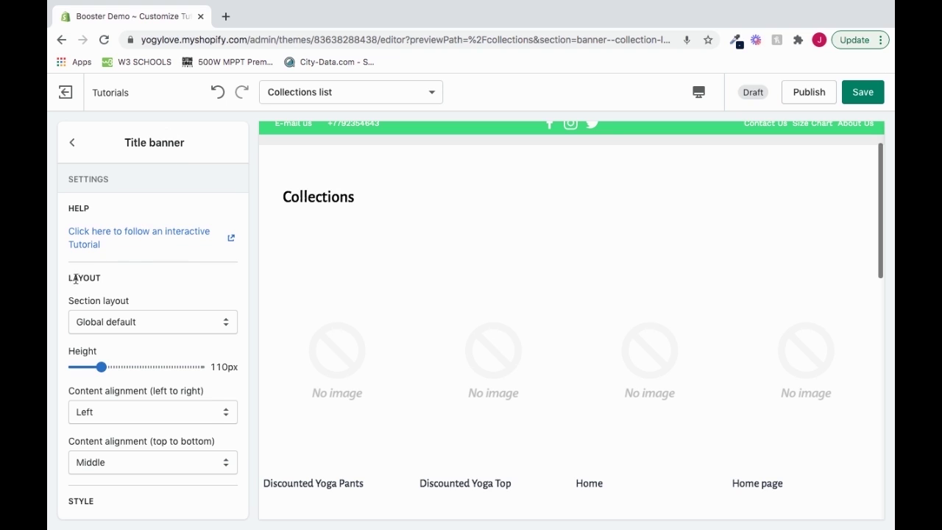
# Step: Try the Boxed and Full width background section layouts, settle on Full width, and set the title banner's height to 280px
pyautogui.click(152, 321)
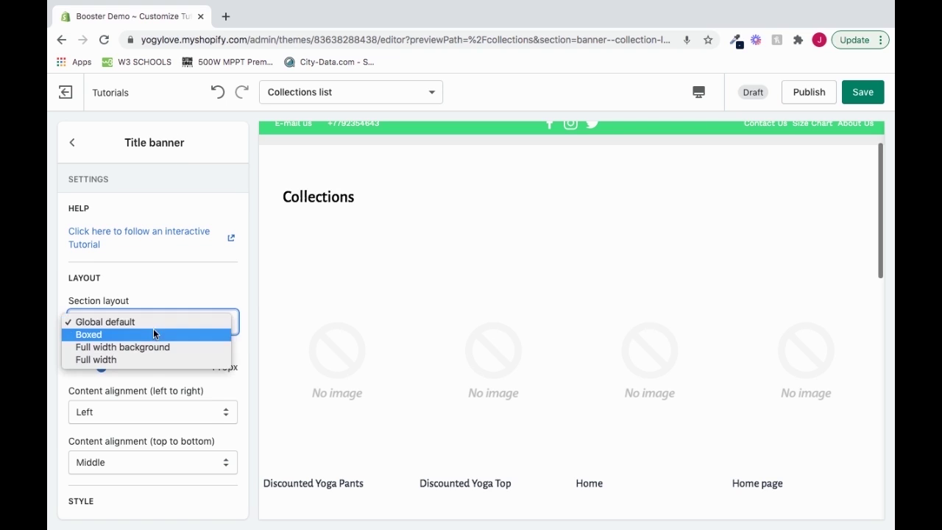
pyautogui.click(153, 332)
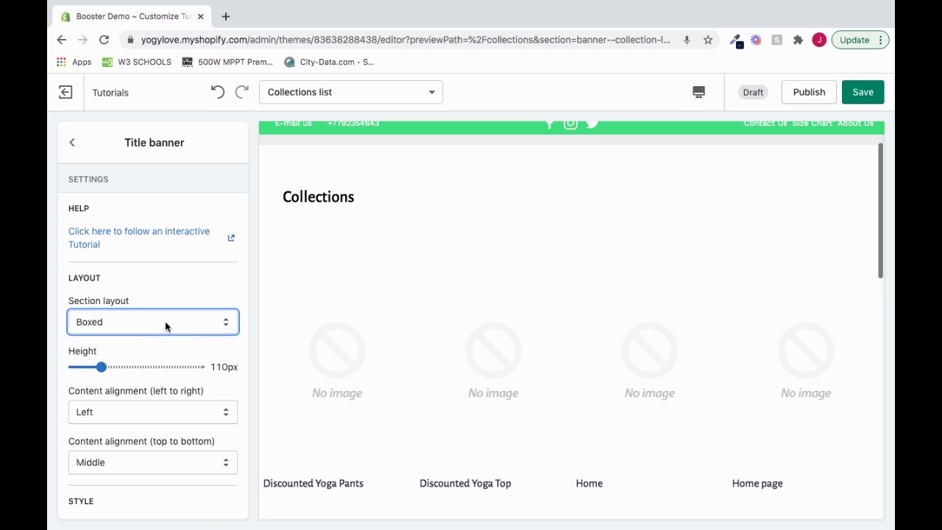
pyautogui.click(164, 321)
pyautogui.click(161, 334)
pyautogui.click(161, 334)
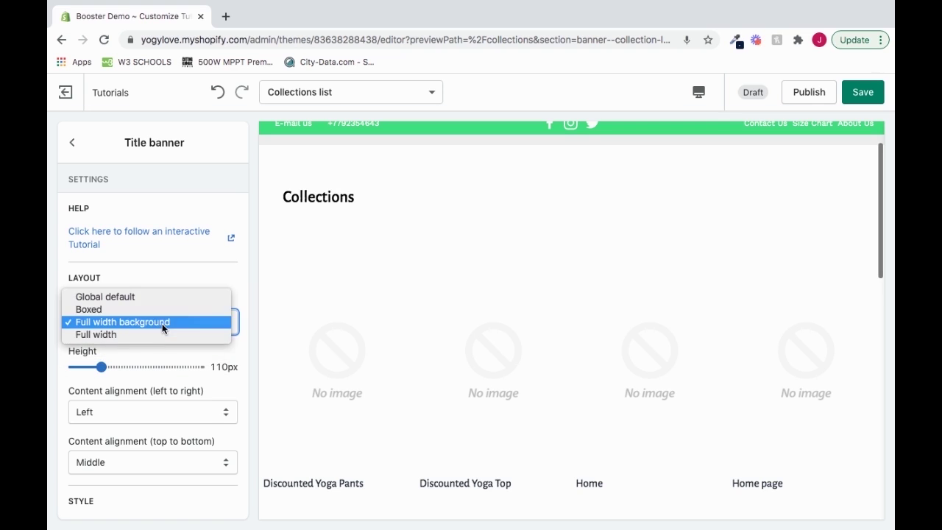
pyautogui.click(159, 329)
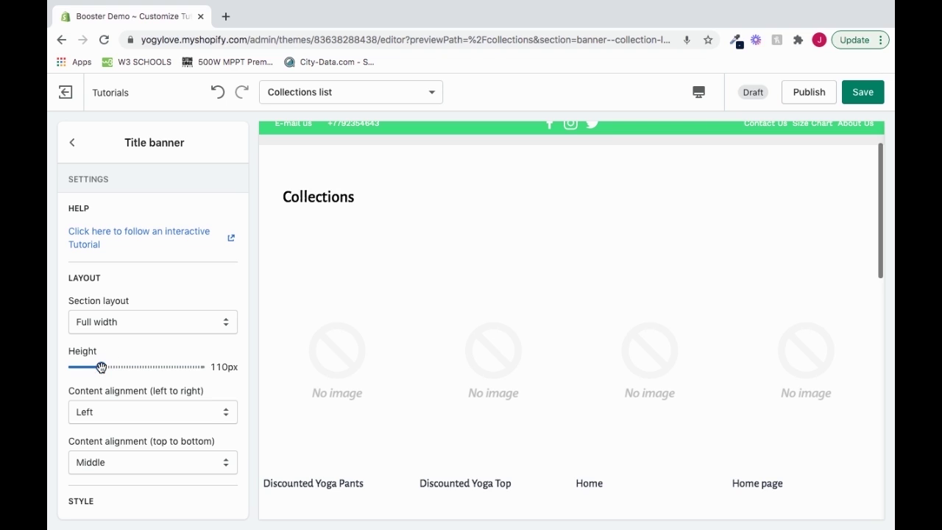
pyautogui.moveTo(102, 367)
pyautogui.mouseDown()
pyautogui.moveTo(146, 367)
pyautogui.moveTo(106, 369)
pyautogui.mouseUp()
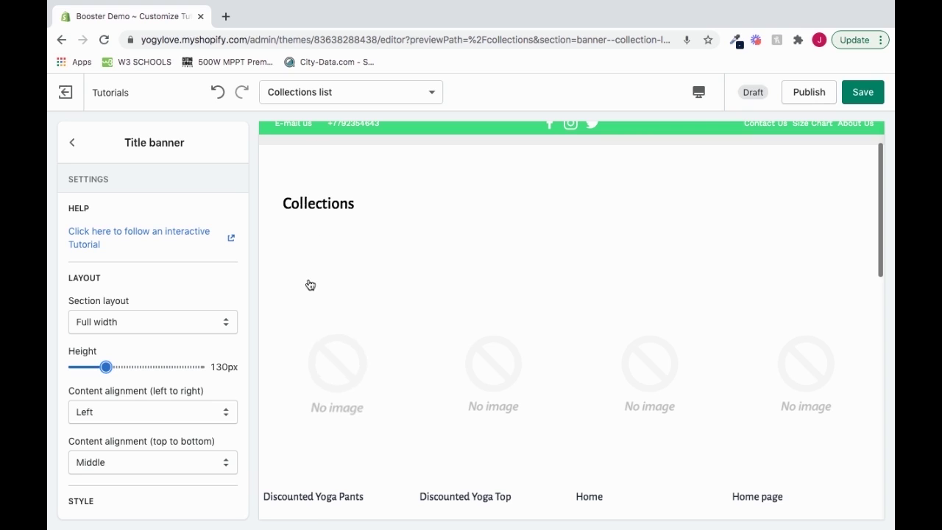
pyautogui.moveTo(106, 366); pyautogui.dragTo(143, 366)
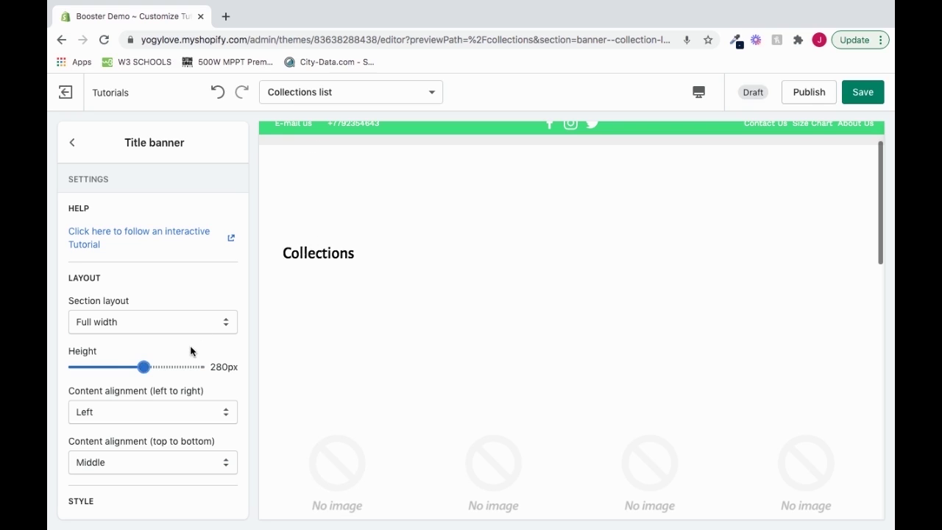
# Step: Set the banner's left-to-right content alignment to Center, after trying Right
pyautogui.scroll(-2, 190, 351)
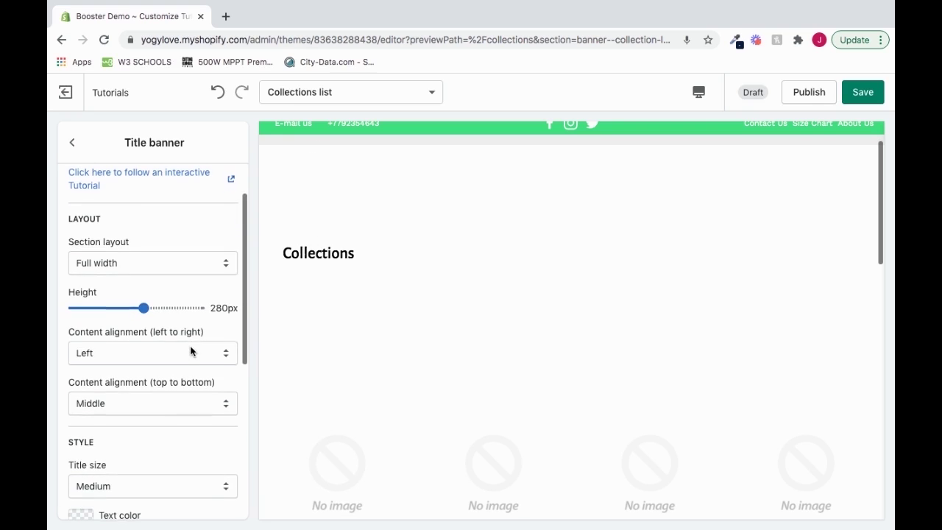
pyautogui.click(101, 350)
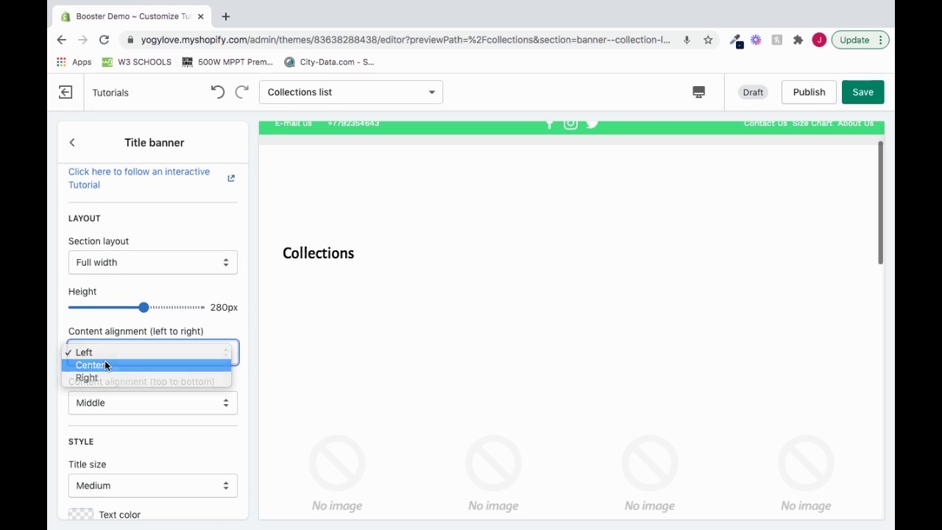
pyautogui.click(104, 360)
pyautogui.click(104, 360)
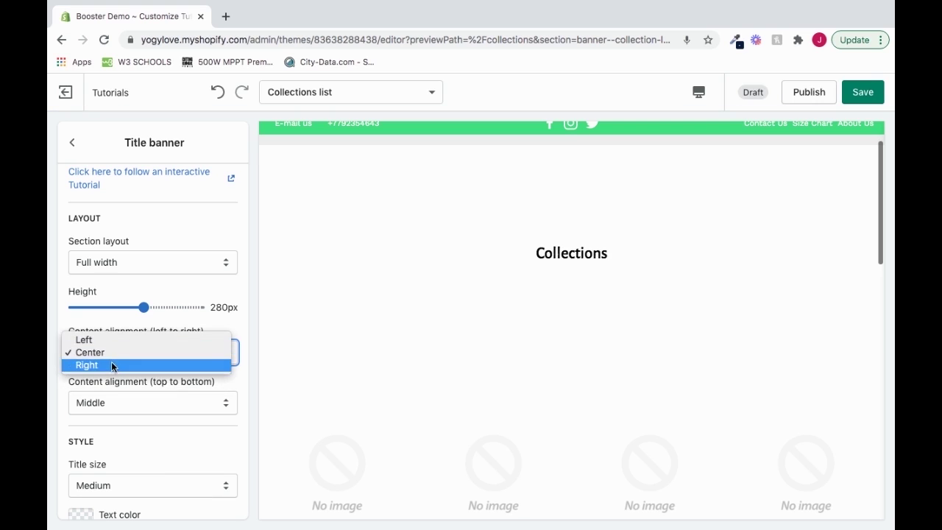
pyautogui.click(111, 361)
pyautogui.click(111, 360)
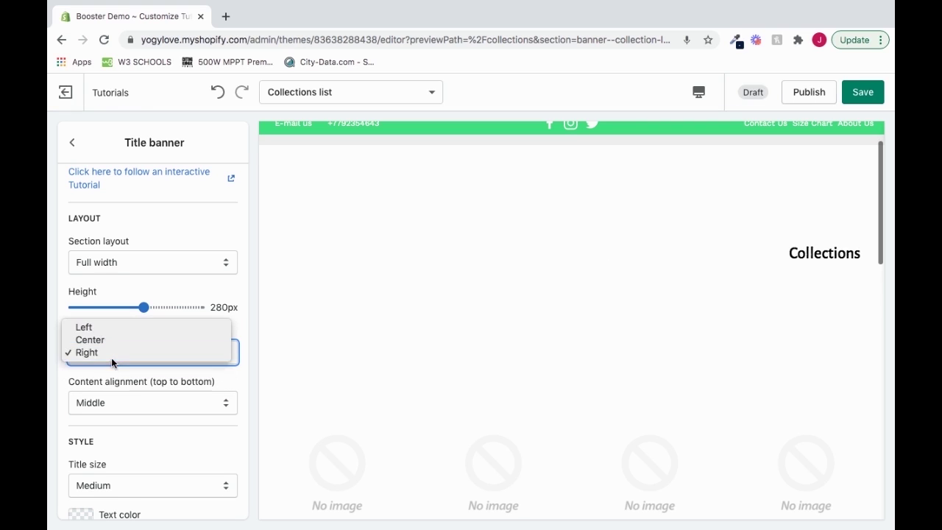
pyautogui.click(111, 339)
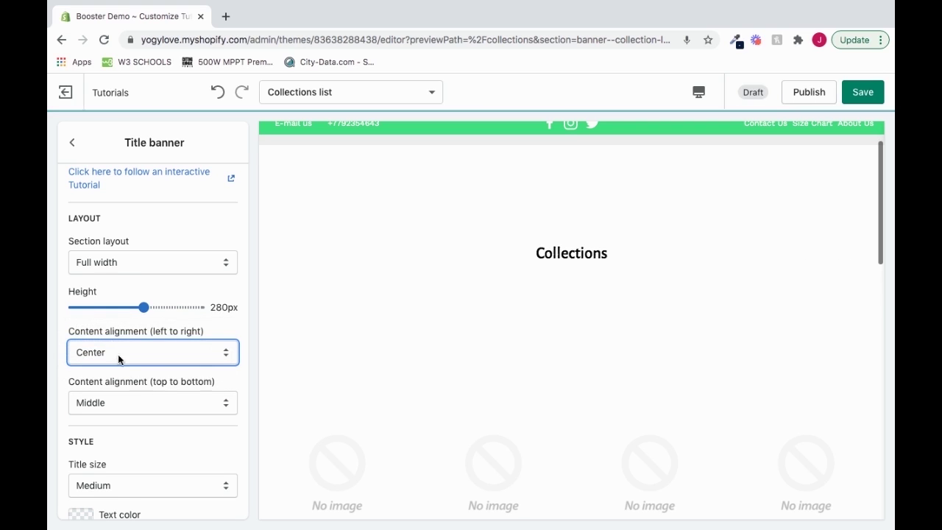
# Step: Try the Bottom and Top options for the banner's top-to-bottom content alignment and set it back to Middle
pyautogui.click(123, 399)
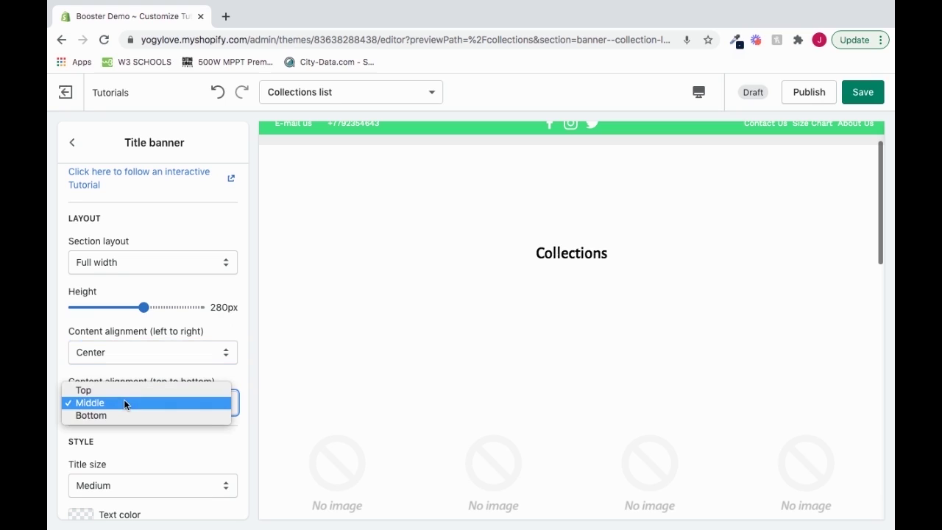
pyautogui.click(125, 411)
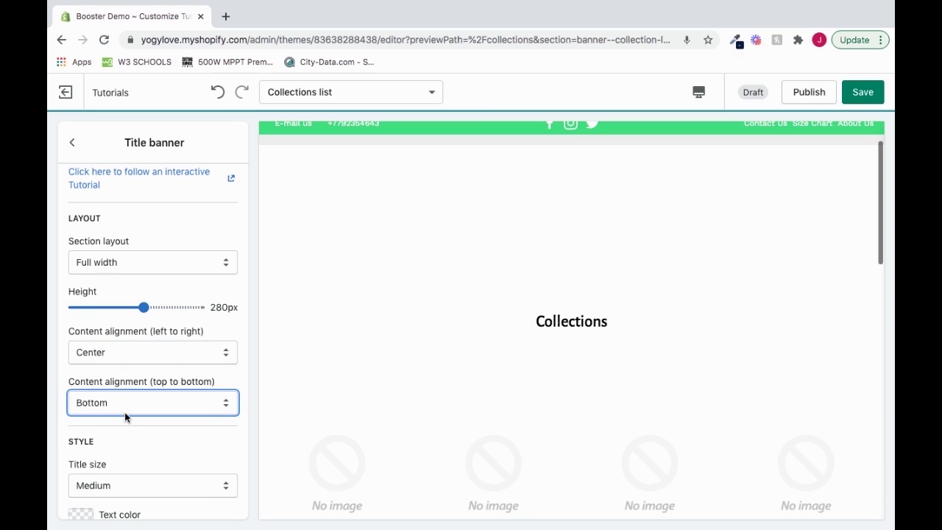
pyautogui.click(124, 399)
pyautogui.click(125, 381)
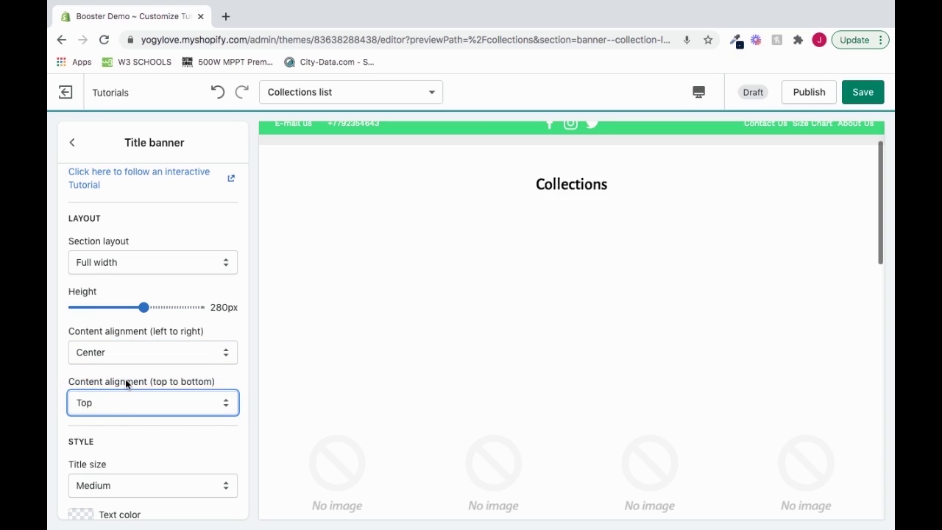
pyautogui.click(119, 398)
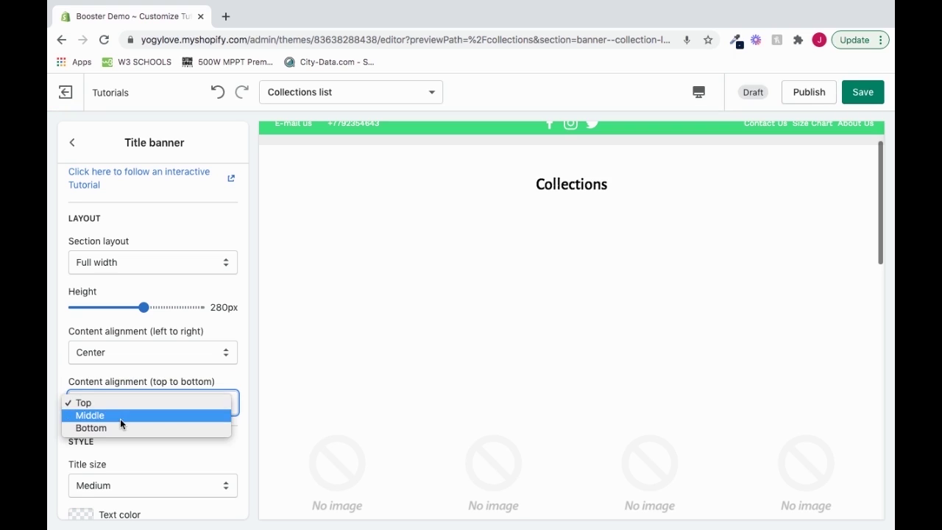
pyautogui.click(122, 416)
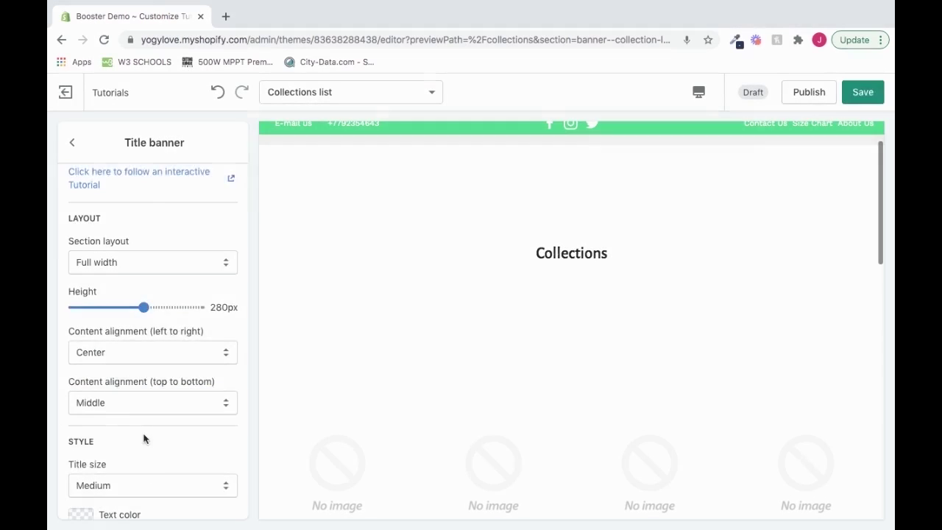
# Step: Set the title banner's title size to Big in the style settings
pyautogui.scroll(-3, 144, 439)
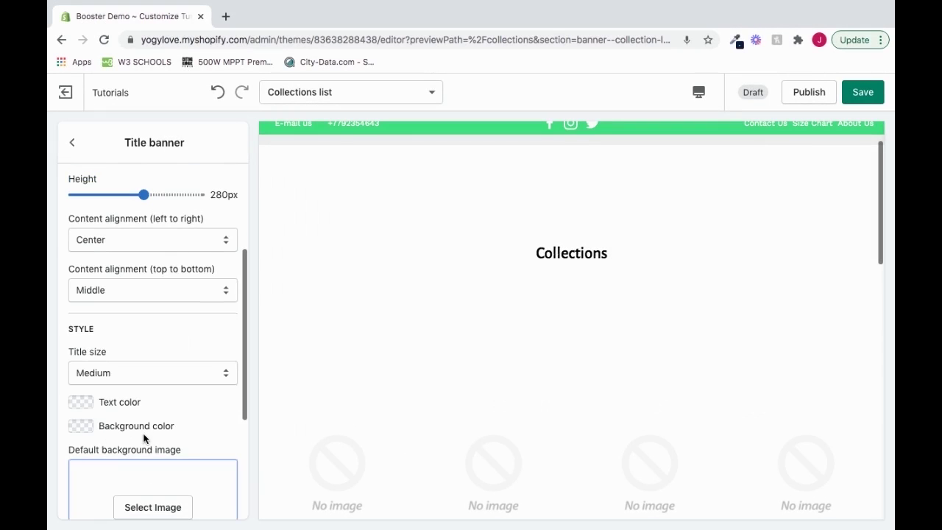
pyautogui.scroll(3, 143, 437)
pyautogui.scroll(-2, 137, 461)
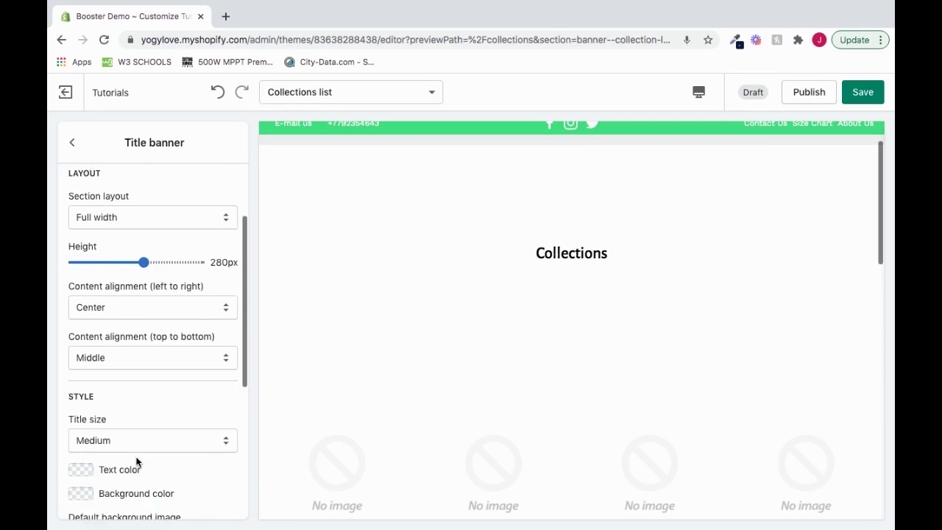
pyautogui.scroll(-4, 137, 461)
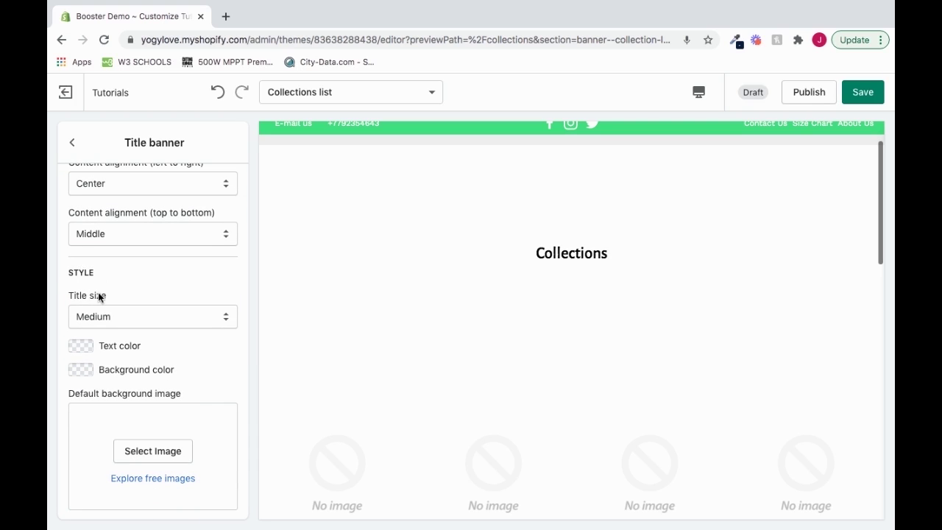
pyautogui.click(122, 317)
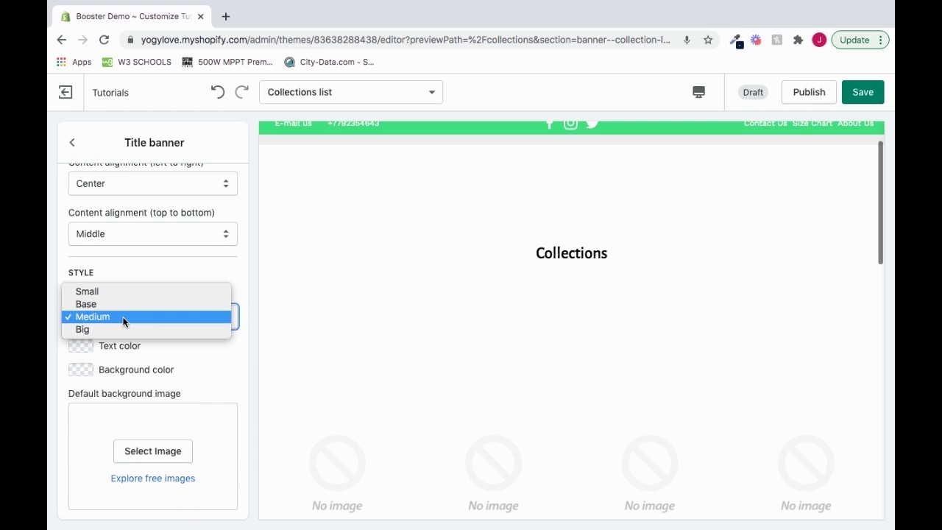
pyautogui.click(124, 328)
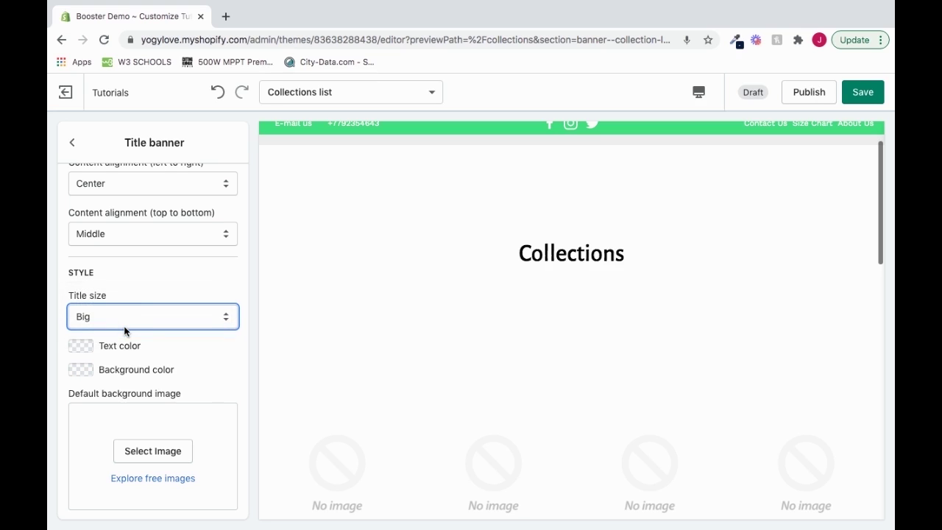
# Step: Try the Small and Base title sizes on the banner and return the title size to Big
pyautogui.click(118, 313)
pyautogui.press('Escape')
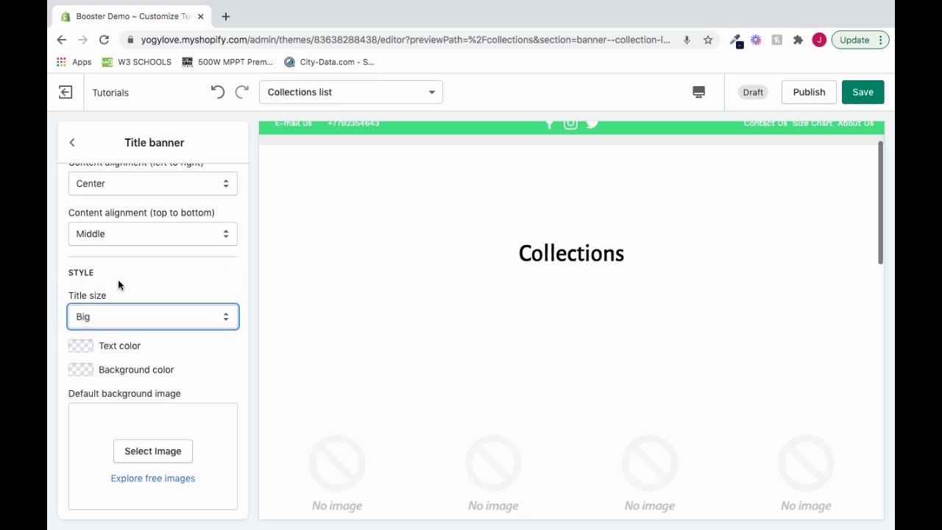
pyautogui.press('s')
pyautogui.click(118, 315)
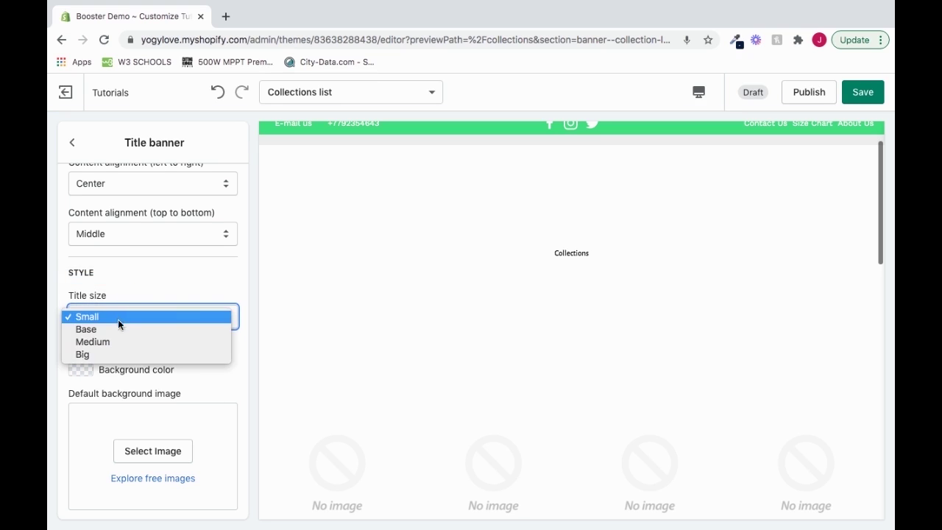
pyautogui.click(118, 329)
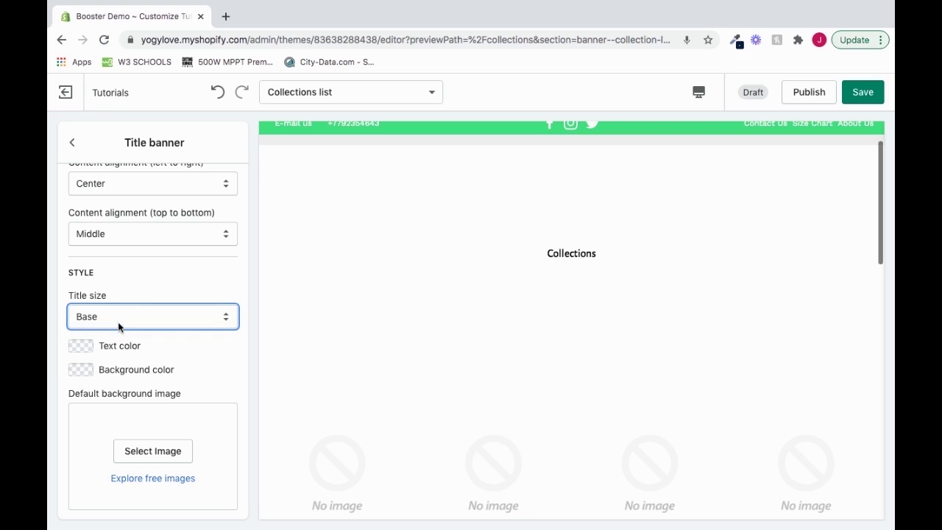
pyautogui.click(118, 322)
pyautogui.click(115, 339)
# Step: Try red #FF0000 as the banner's text color and settle on blue #005FFF
pyautogui.scroll(-1, 184, 335)
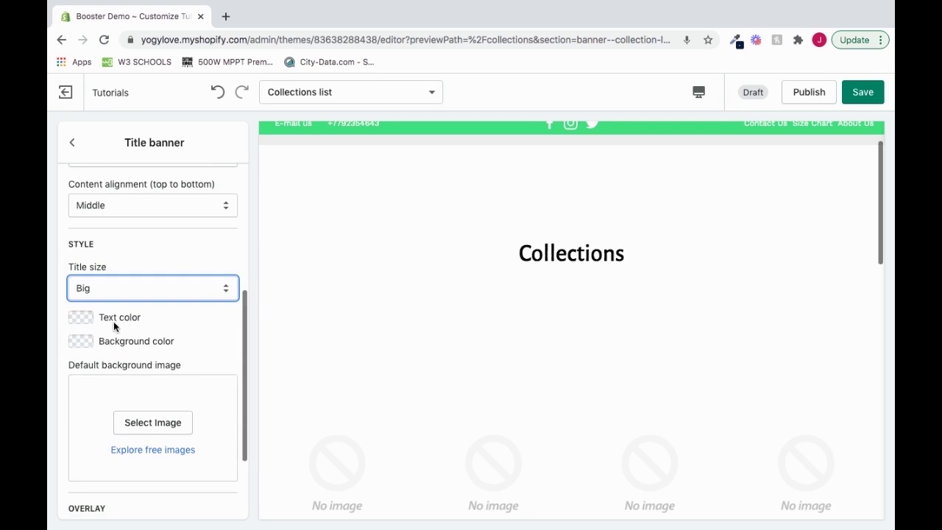
pyautogui.click(79, 317)
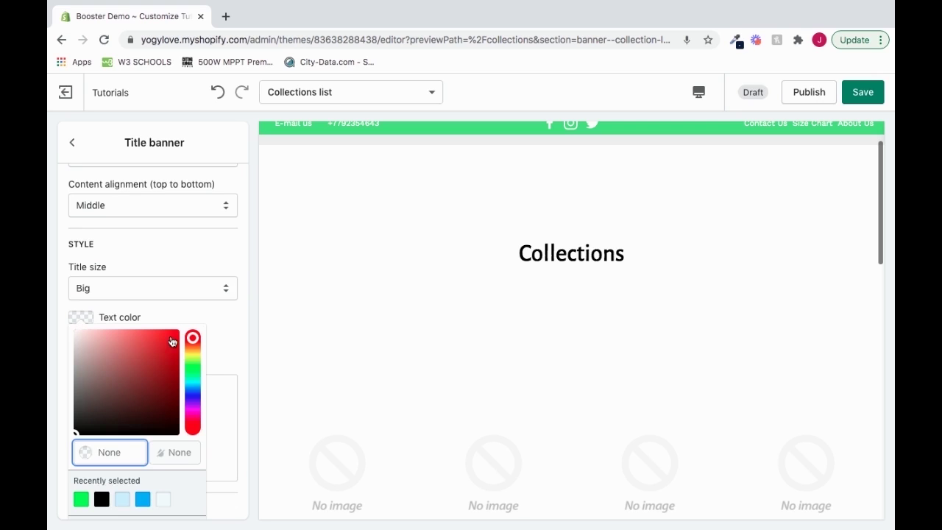
pyautogui.moveTo(172, 342); pyautogui.dragTo(189, 319)
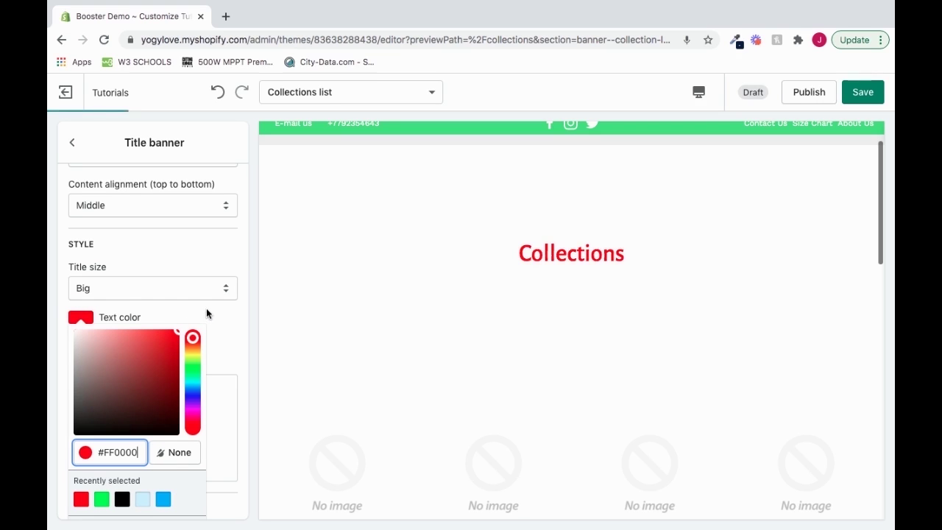
pyautogui.click(191, 395)
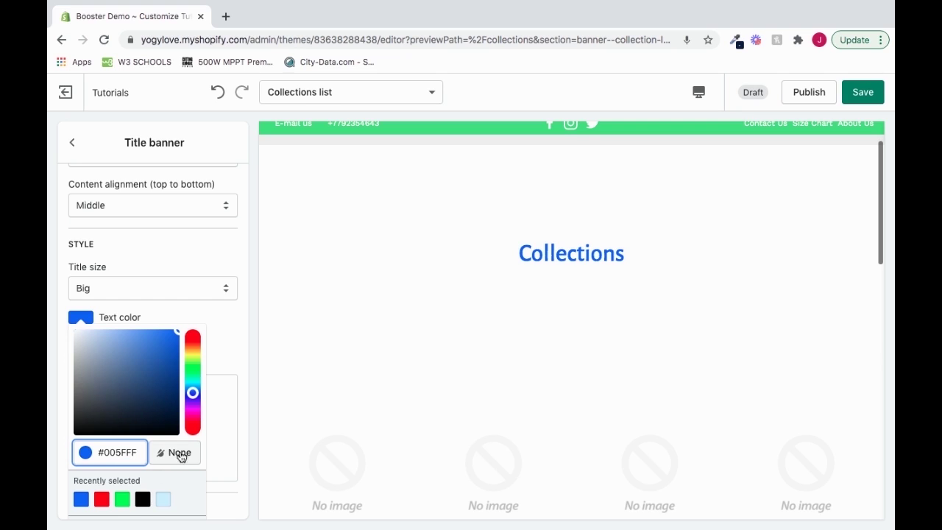
pyautogui.click(224, 354)
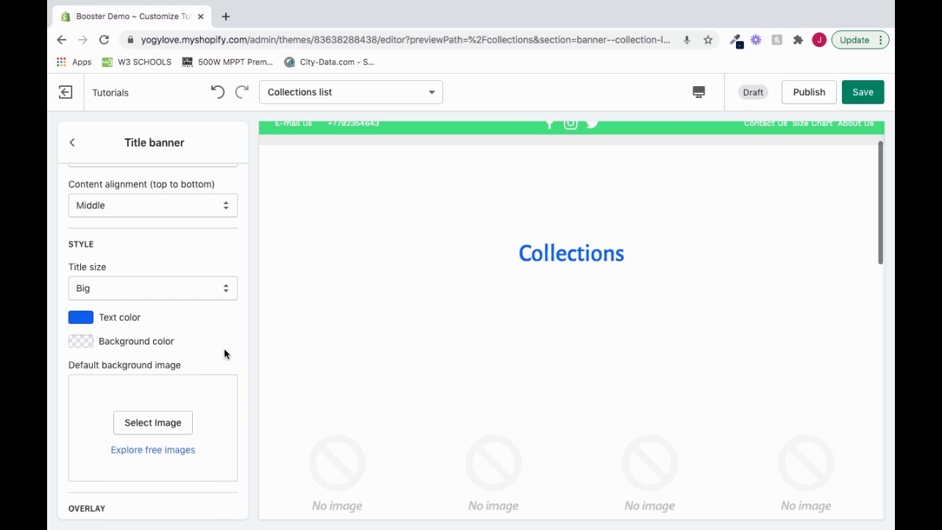
# Step: Set the title banner's background color to red #FF0000
pyautogui.click(84, 343)
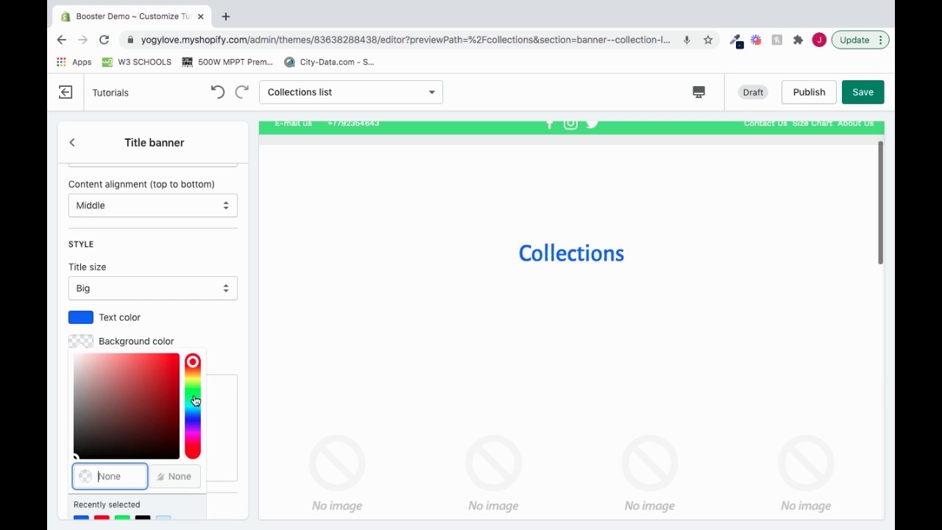
pyautogui.click(193, 452)
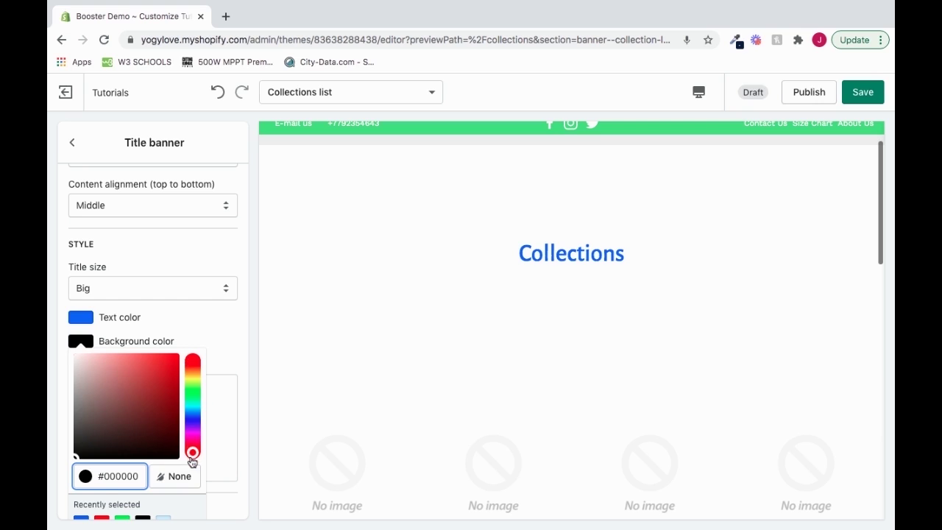
pyautogui.moveTo(161, 382); pyautogui.dragTo(203, 340)
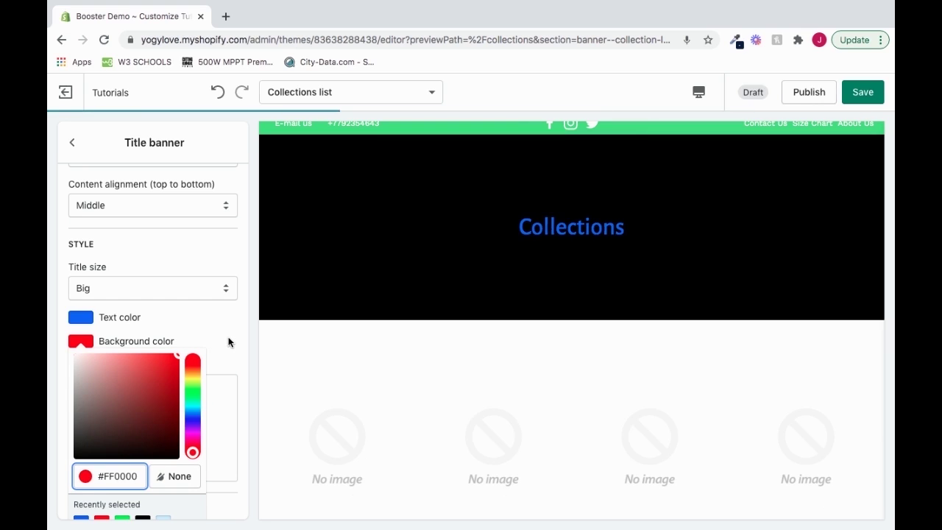
# Step: Set the title banner's background color to black #000000 and reduce its height to 120px
pyautogui.moveTo(227, 340); pyautogui.dragTo(74, 457)
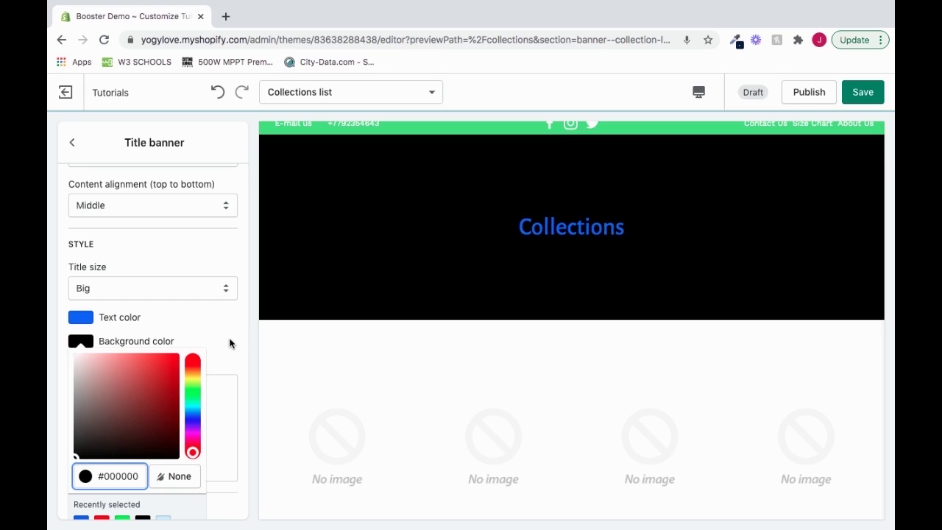
pyautogui.click(228, 344)
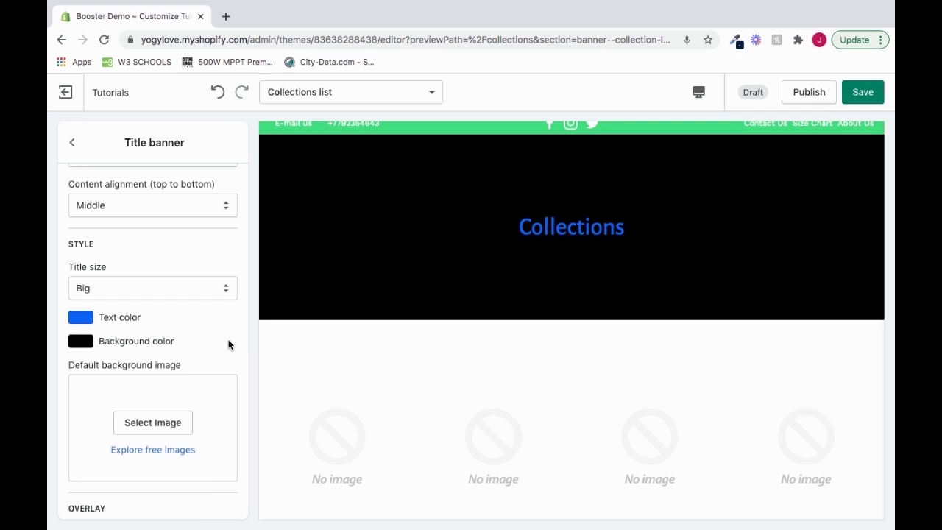
pyautogui.scroll(1, 202, 278)
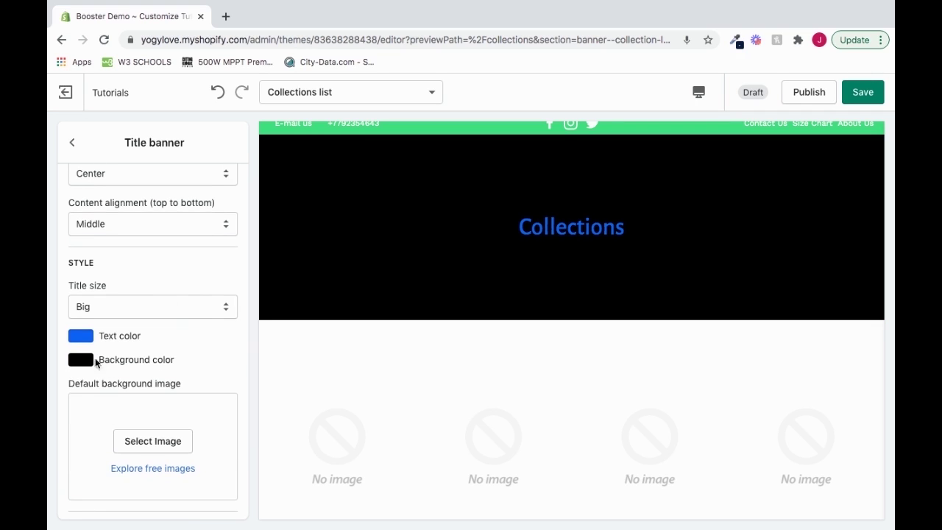
pyautogui.scroll(5, 137, 351)
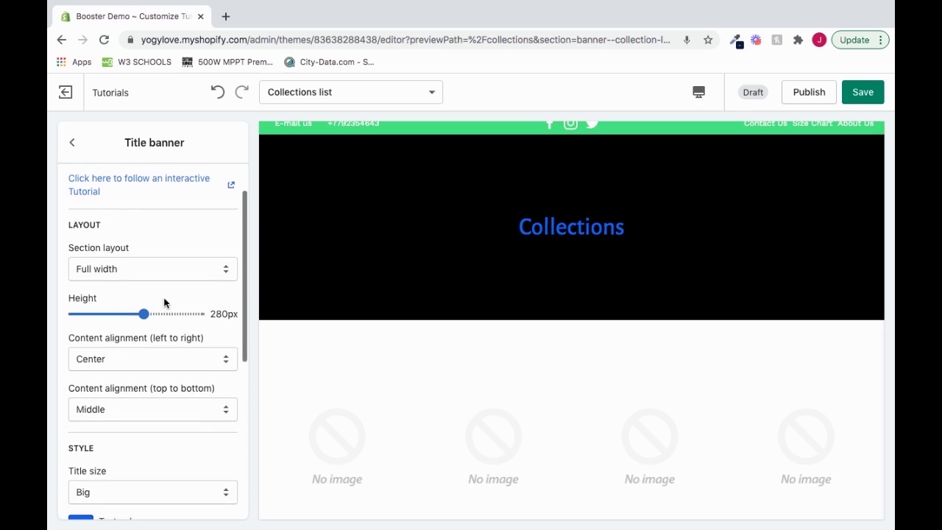
pyautogui.moveTo(143, 312); pyautogui.dragTo(104, 314)
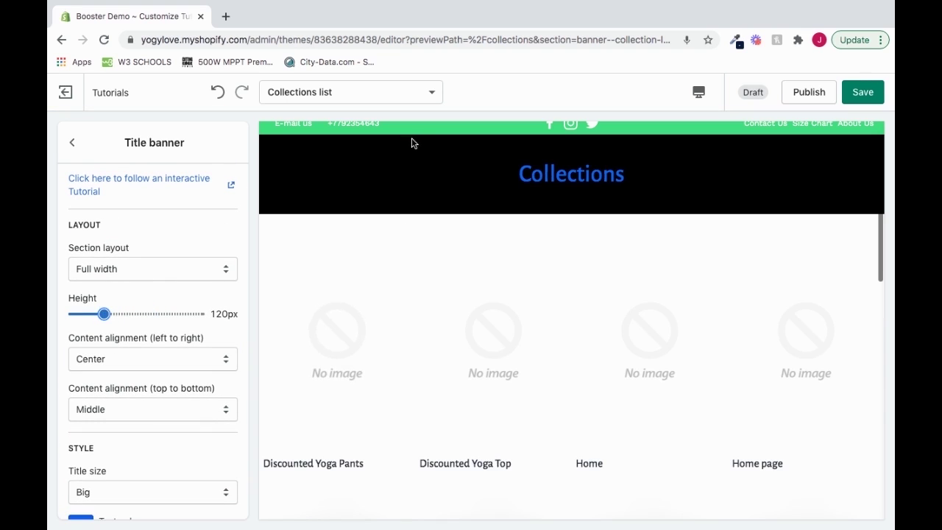
# Step: Use the first black booster logo from the image library as the title banner's default background image
pyautogui.scroll(-5, 198, 358)
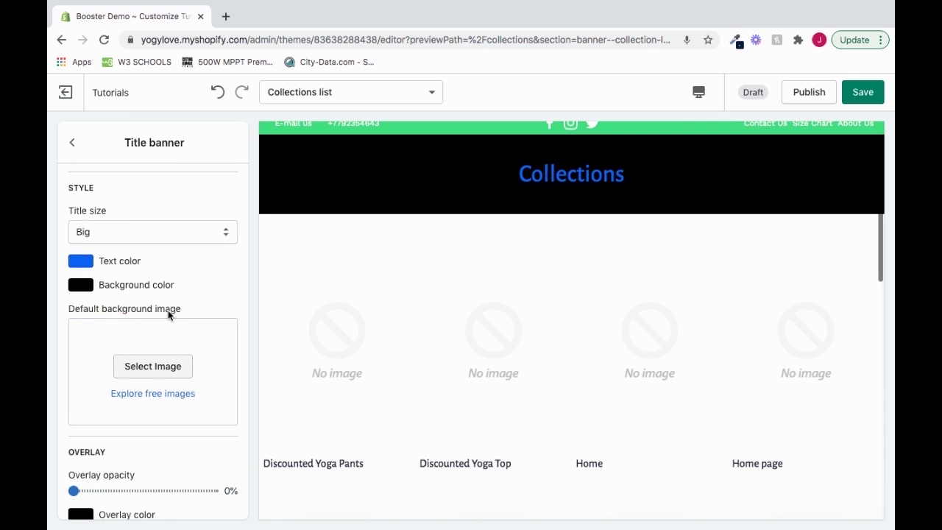
pyautogui.click(158, 368)
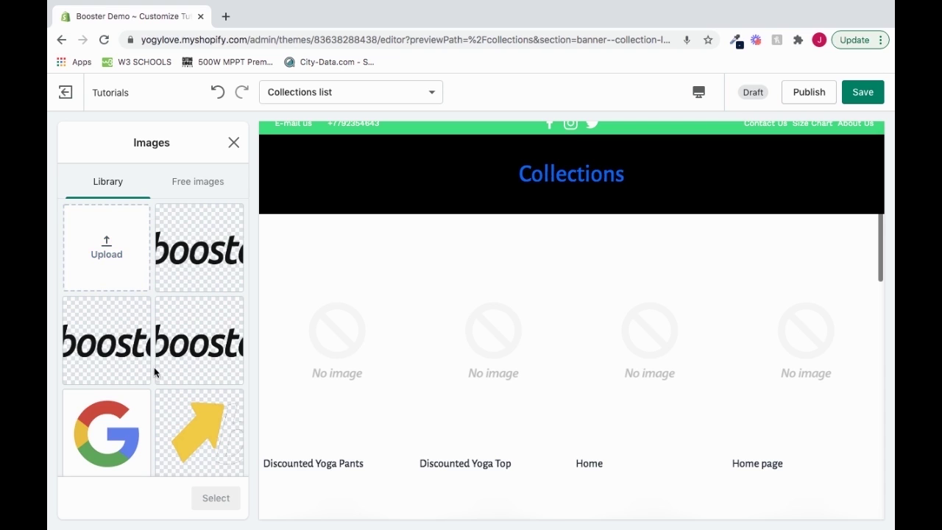
pyautogui.click(190, 259)
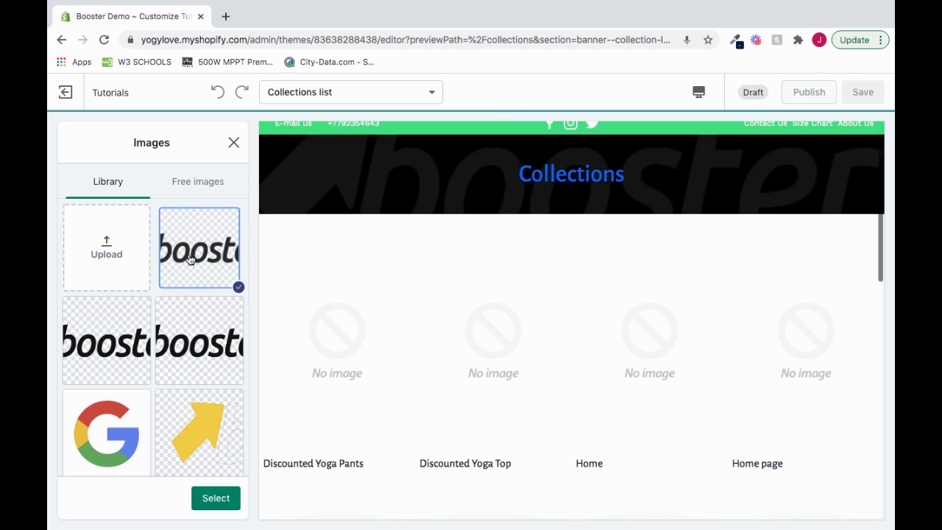
pyautogui.click(206, 501)
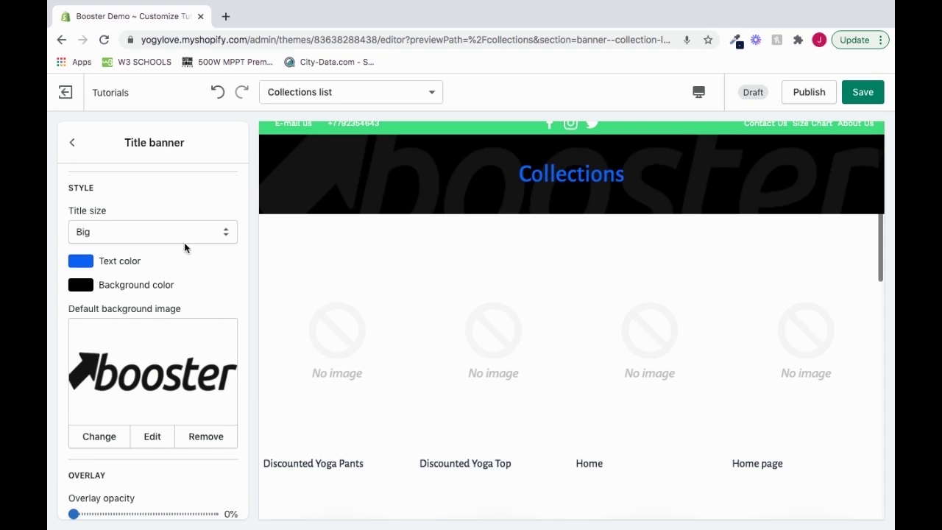
# Step: Try None as the title banner's background color and return it to black #000000
pyautogui.click(80, 285)
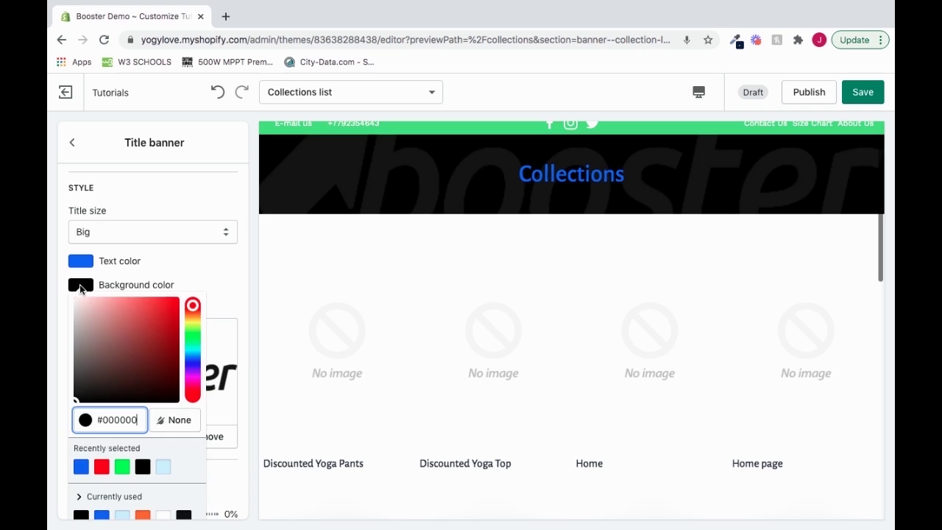
pyautogui.click(170, 420)
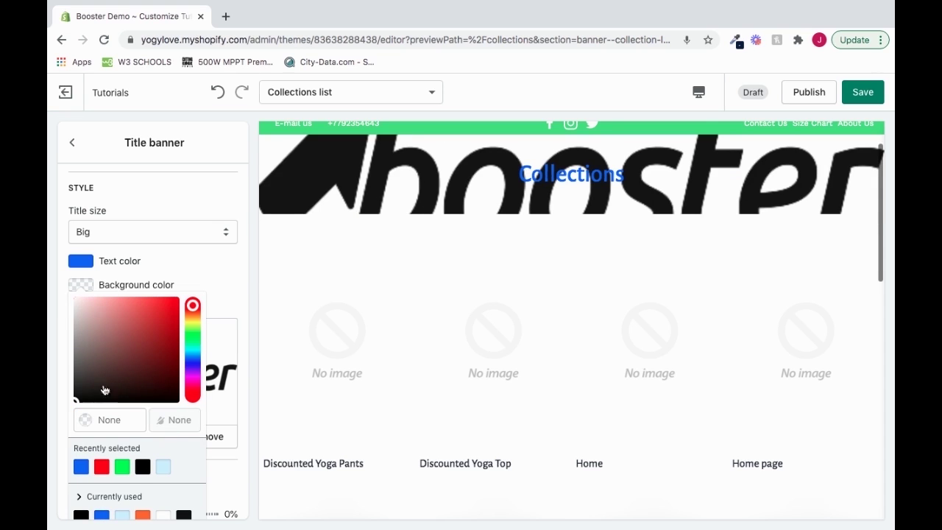
pyautogui.click(76, 400)
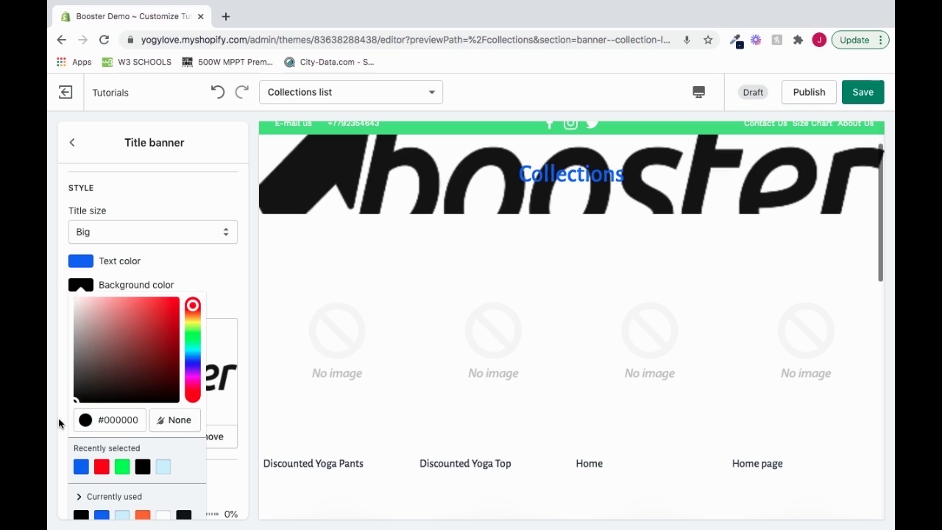
pyautogui.click(216, 276)
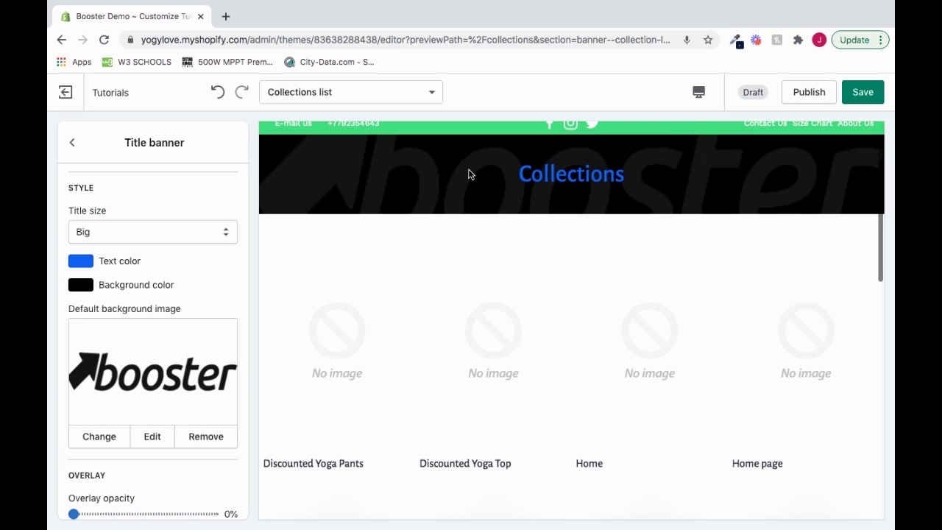
# Step: Set the title banner's overlay opacity to 65% and its overlay color to red #FF0000
pyautogui.scroll(-2, 210, 275)
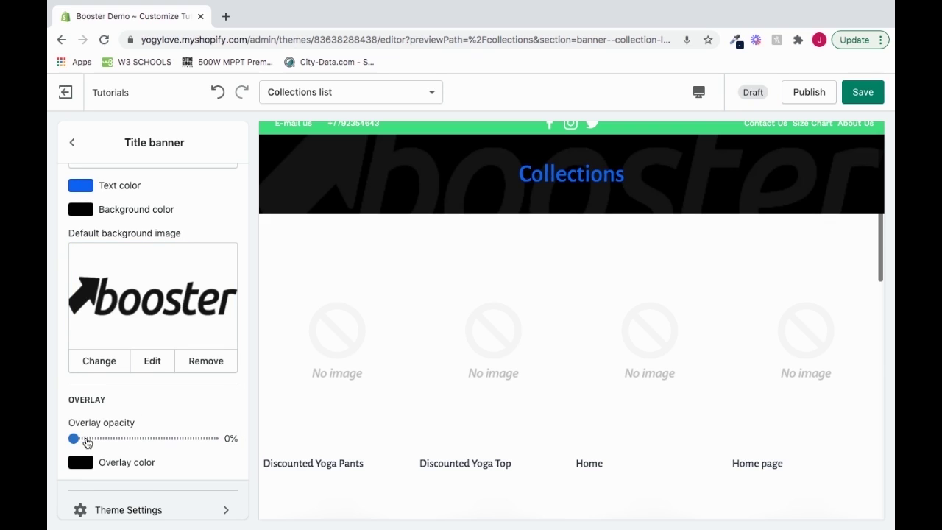
pyautogui.moveTo(74, 438); pyautogui.dragTo(161, 438)
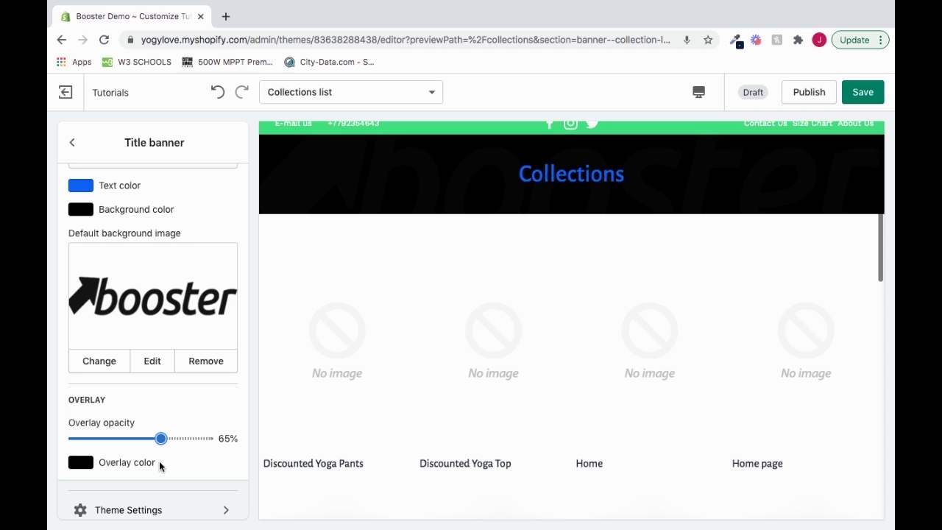
pyautogui.click(87, 466)
pyautogui.moveTo(151, 243); pyautogui.dragTo(184, 182)
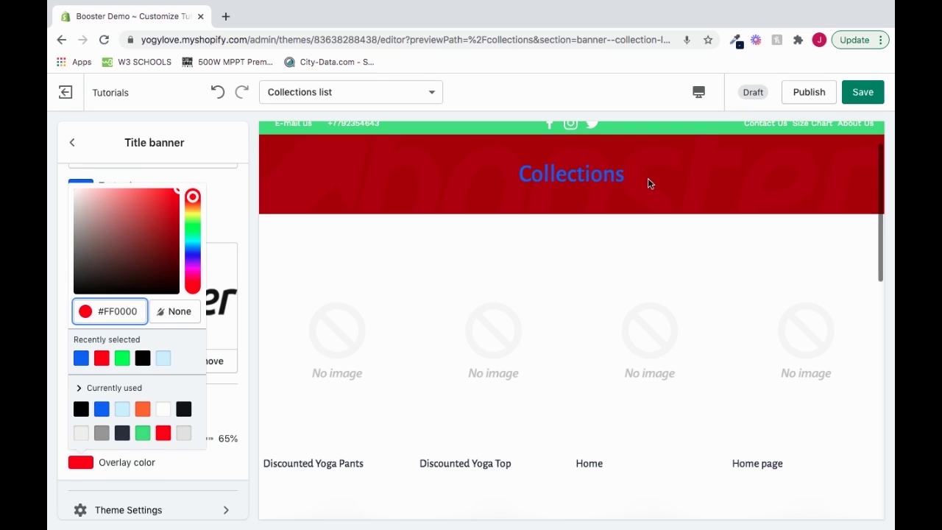
pyautogui.click(231, 221)
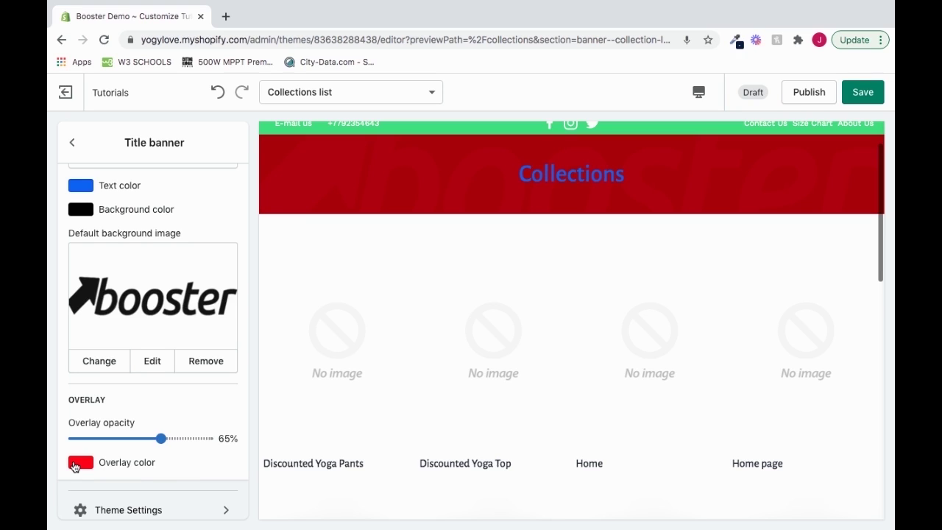
# Step: Switch the theme editor to the Blogs page and open its Title banner settings
pyautogui.scroll(-1, 74, 465)
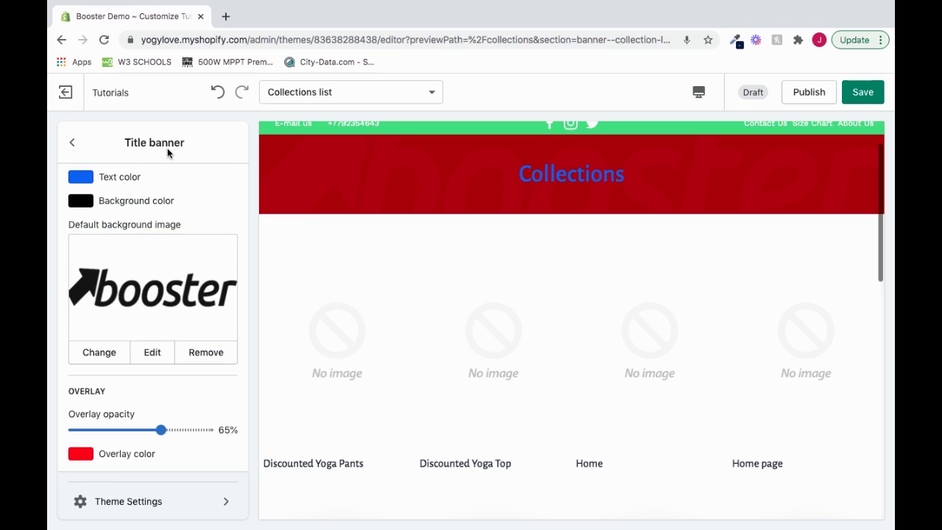
pyautogui.click(331, 97)
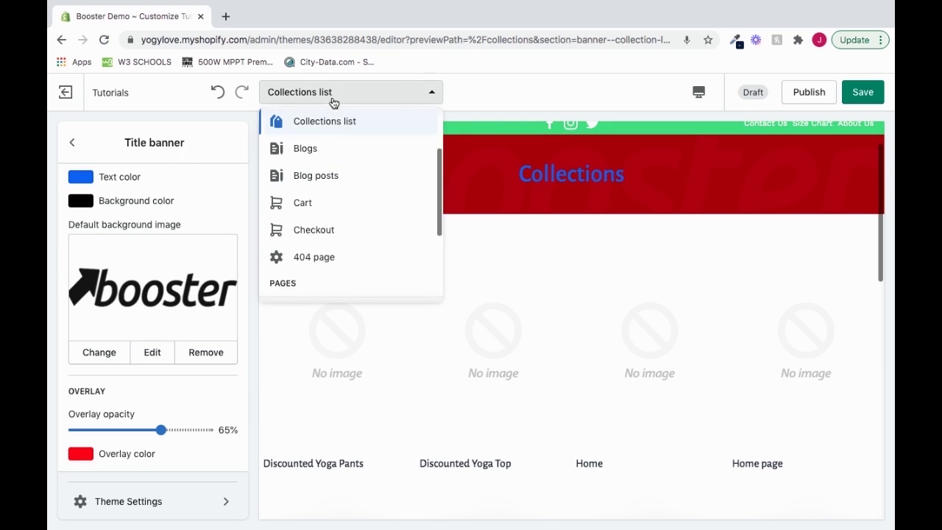
pyautogui.click(342, 151)
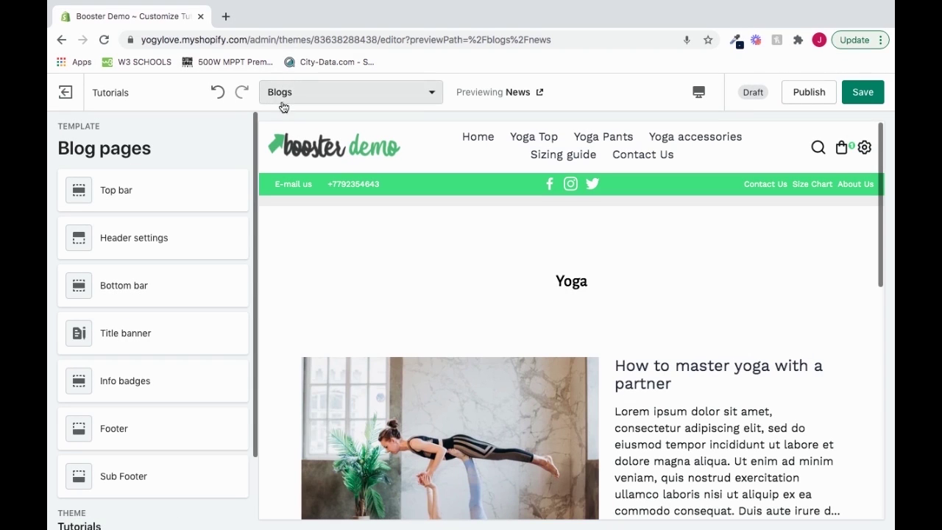
pyautogui.click(156, 346)
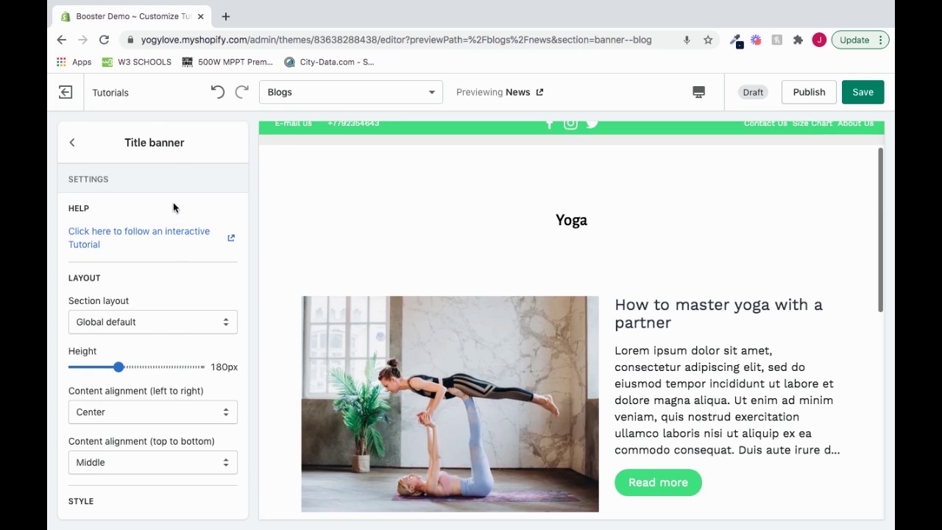
# Step: Set the background color of the Blogs page's title banner to black #000000
pyautogui.scroll(-5, 170, 296)
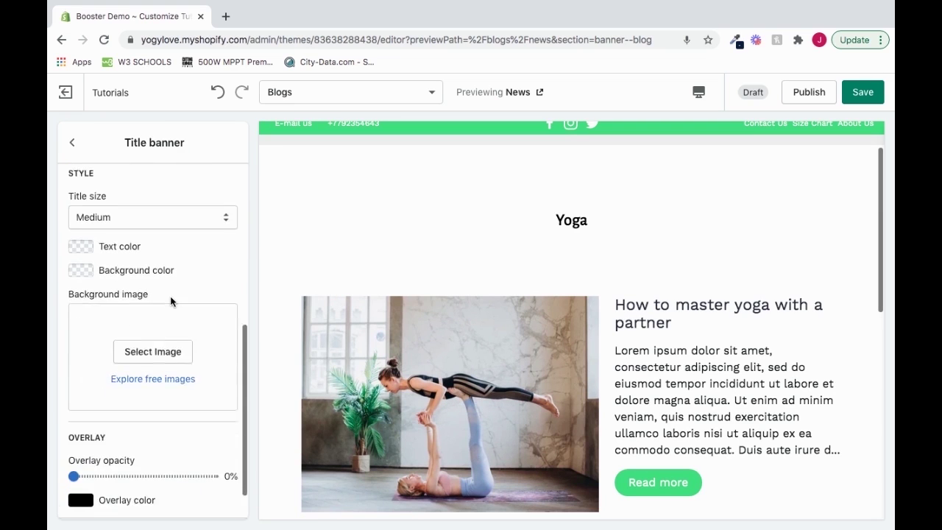
pyautogui.scroll(1, 170, 296)
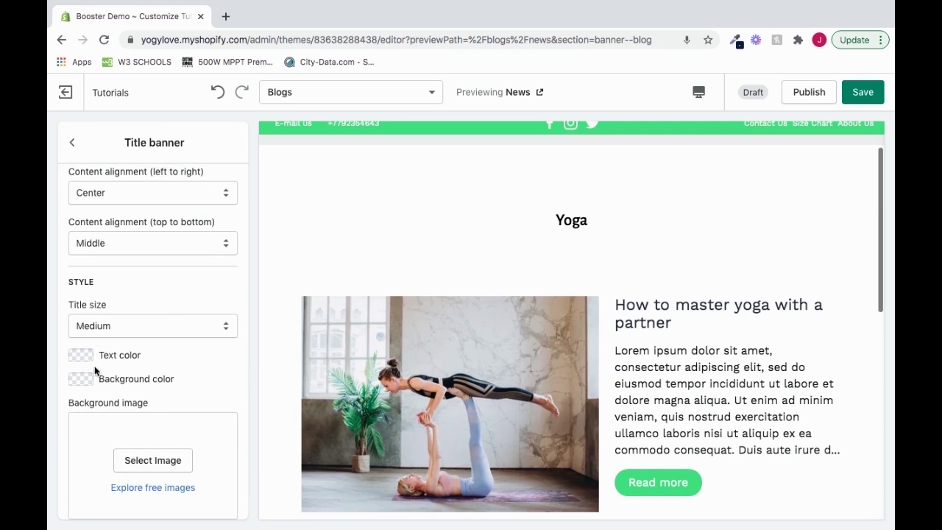
pyautogui.click(81, 379)
pyautogui.scroll(3, 148, 231)
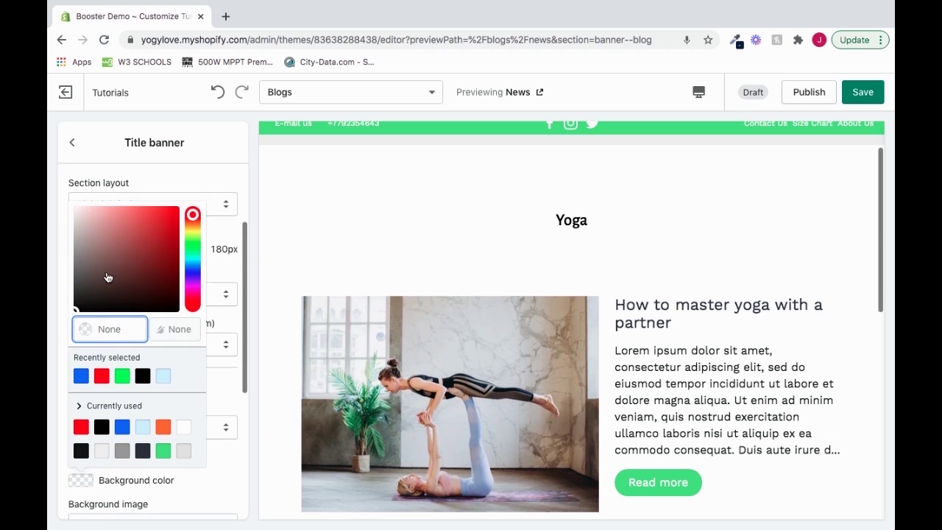
pyautogui.moveTo(108, 272); pyautogui.dragTo(65, 329)
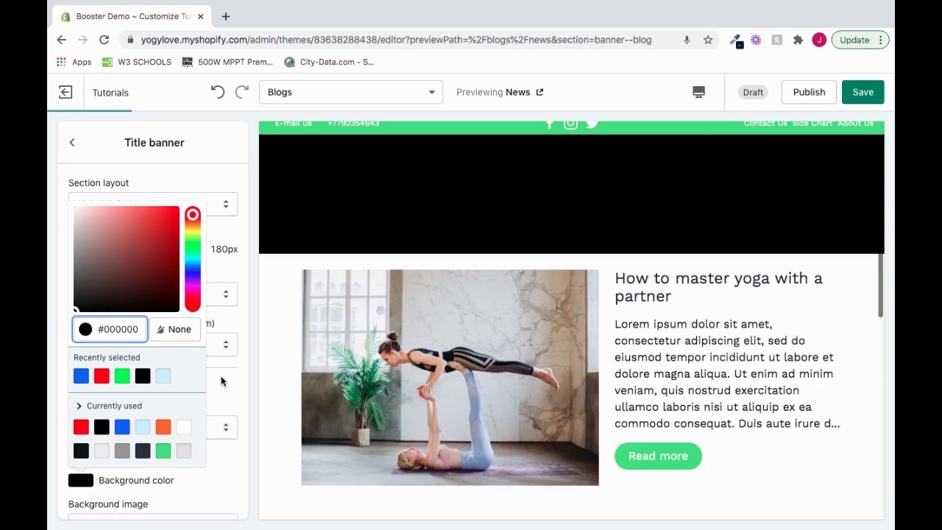
pyautogui.click(234, 384)
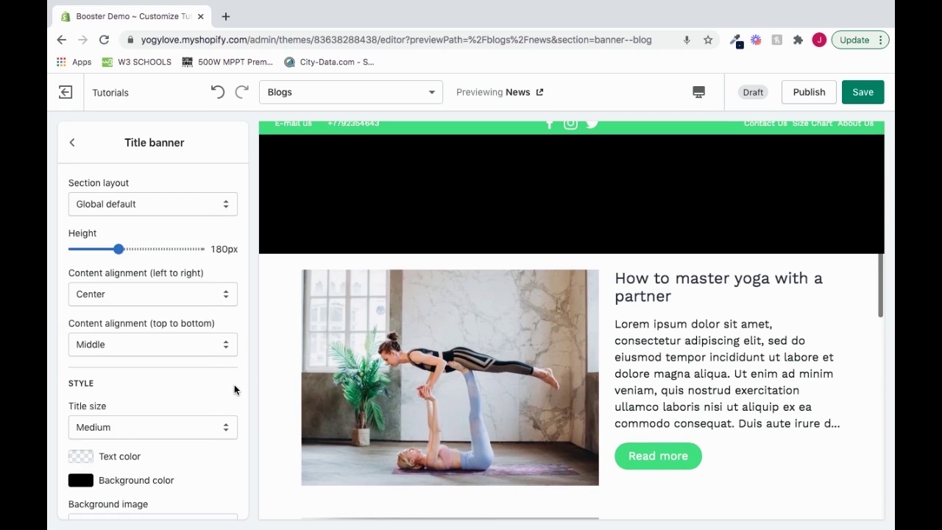
# Step: Set the text color of the Blogs page's title banner to white #FFFFFF
pyautogui.scroll(-2, 86, 414)
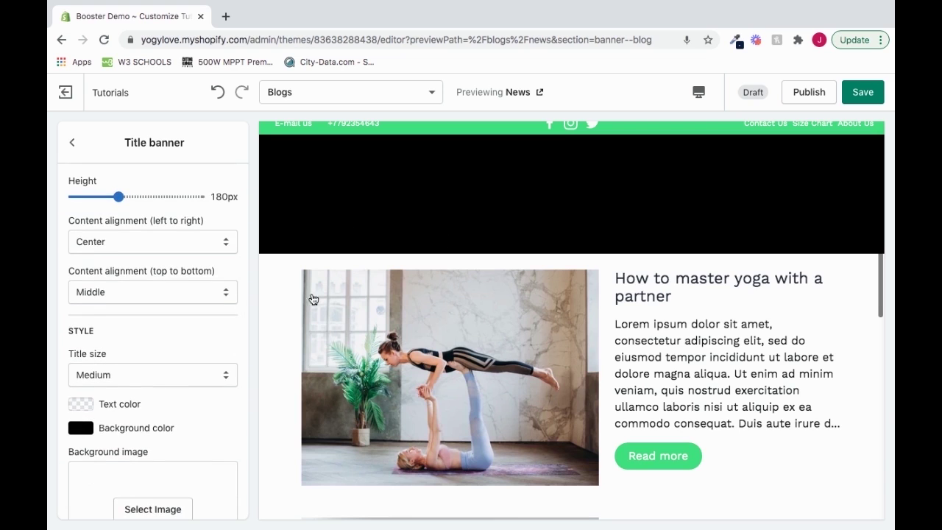
pyautogui.click(80, 407)
pyautogui.scroll(3, 164, 256)
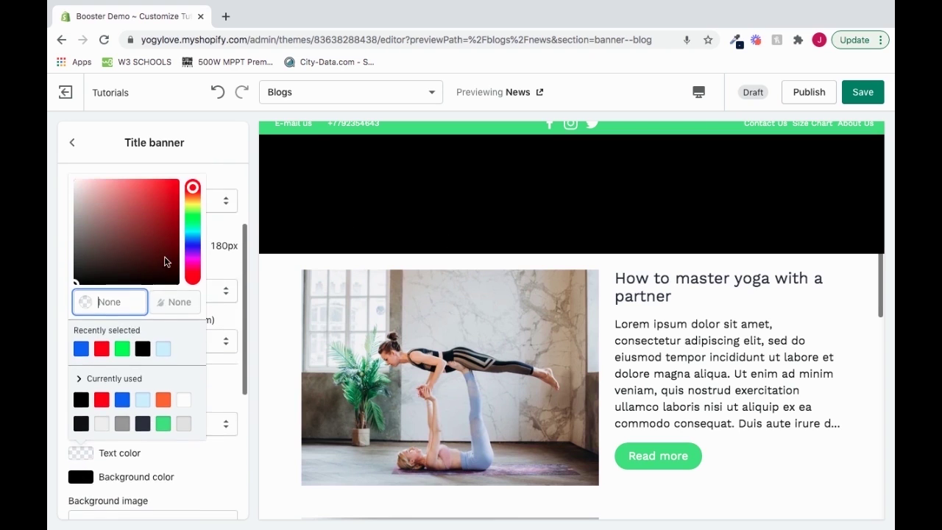
pyautogui.click(184, 430)
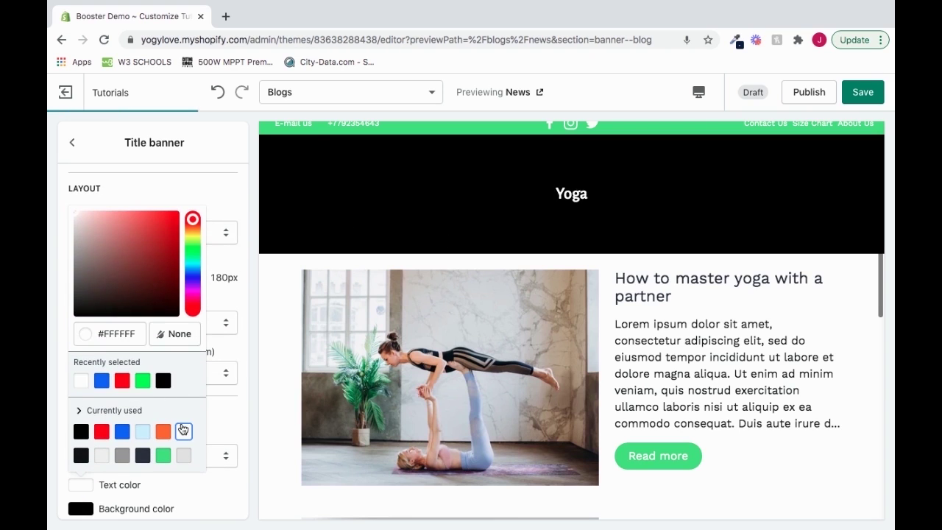
pyautogui.click(236, 419)
# Step: Use the yellow arrow image from the library as the blog banner's background image and set its overlay opacity to 45%
pyautogui.scroll(2, 169, 424)
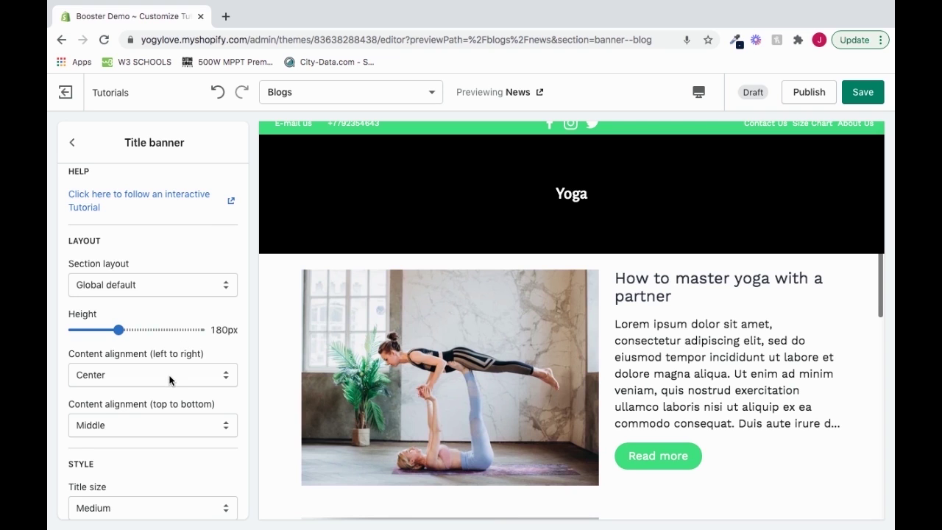
pyautogui.scroll(-6, 169, 380)
pyautogui.scroll(-2, 169, 380)
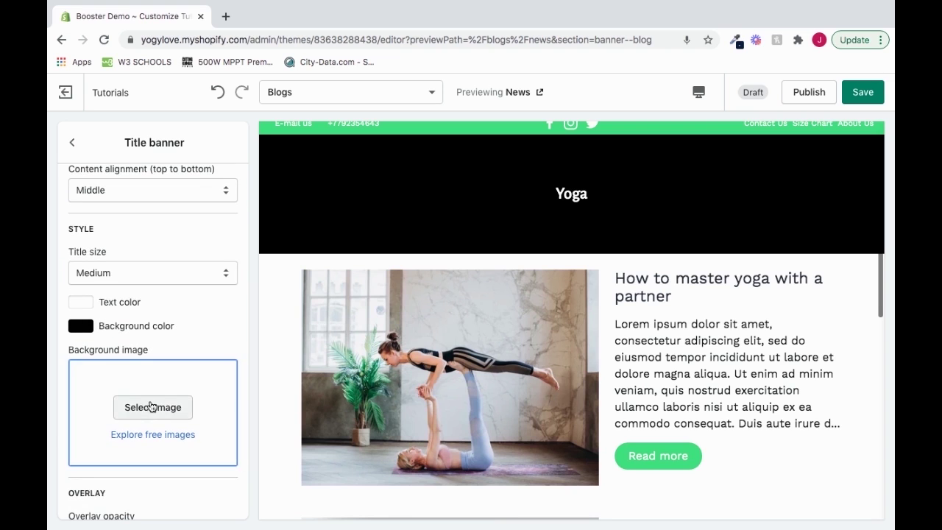
pyautogui.click(154, 406)
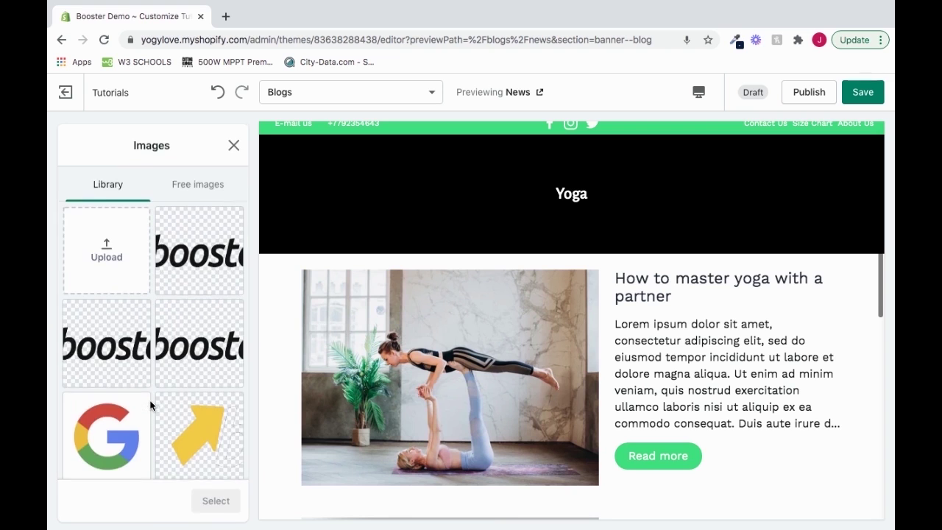
pyautogui.click(197, 431)
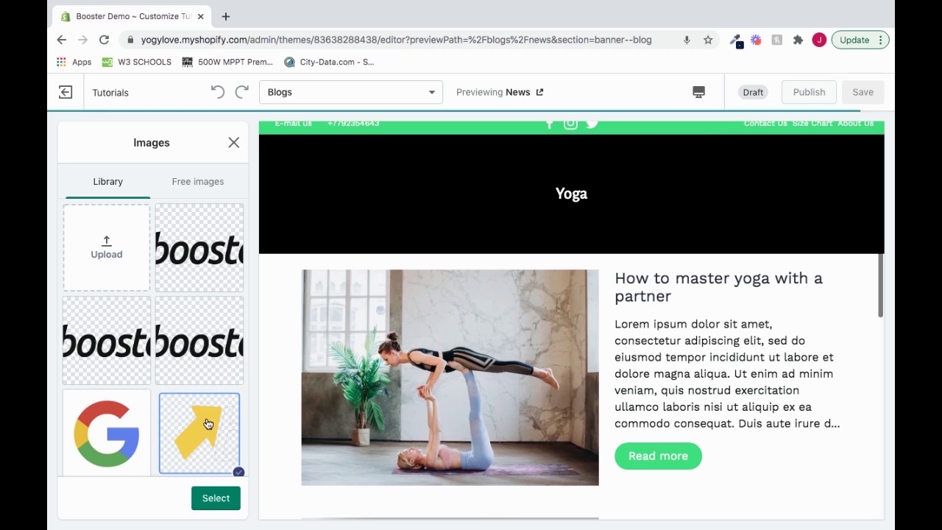
pyautogui.click(217, 496)
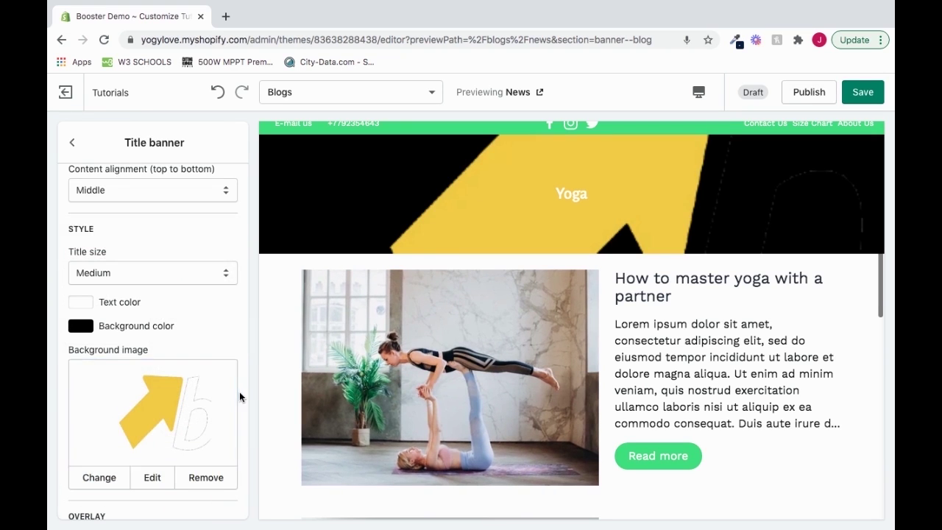
pyautogui.scroll(-3, 239, 391)
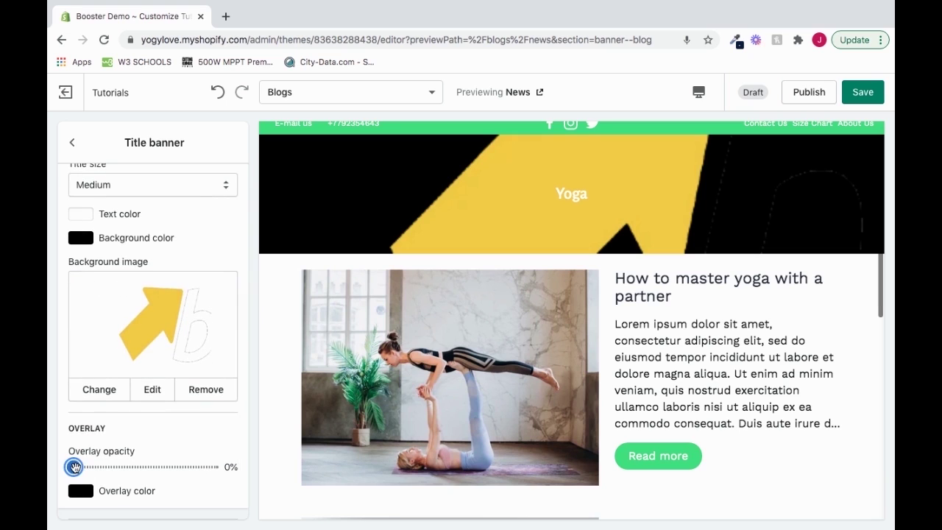
pyautogui.moveTo(74, 466); pyautogui.dragTo(140, 467)
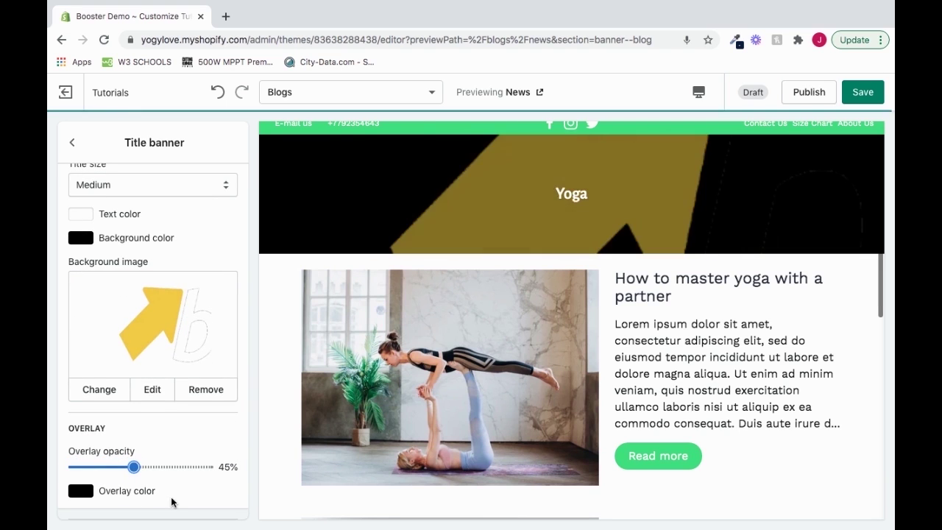